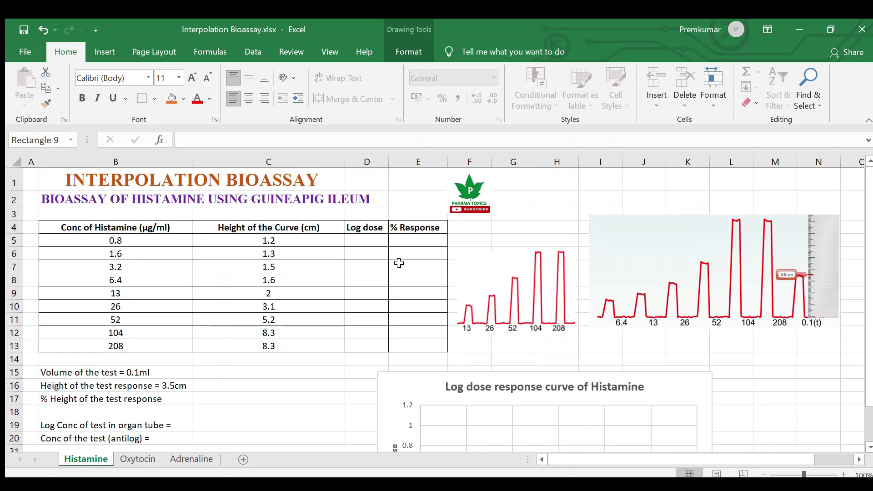
Calculate the base-10 log dose in D5 with =LOG(B5,10) and fill the formula down to D13
click(362, 244)
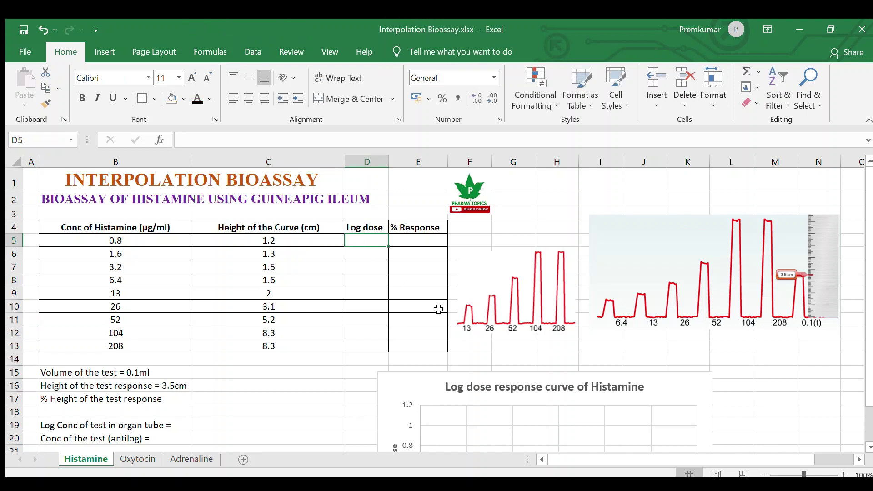
text(=)
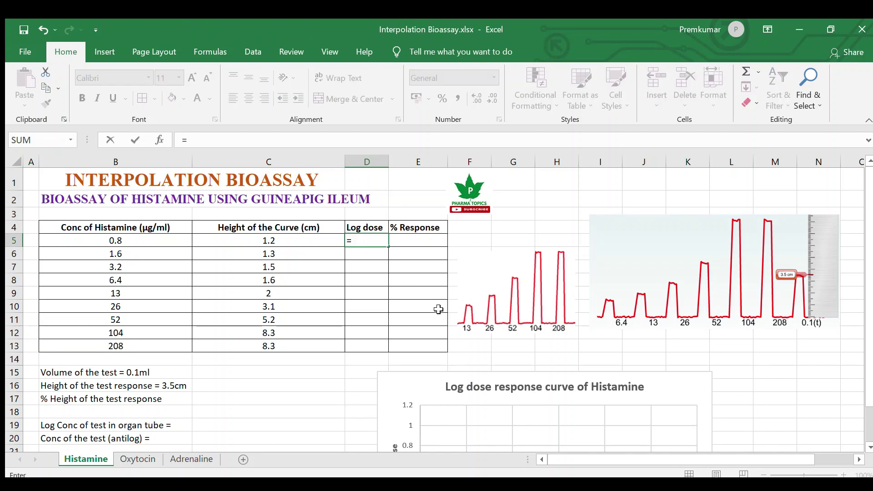
text(log()
click(174, 238)
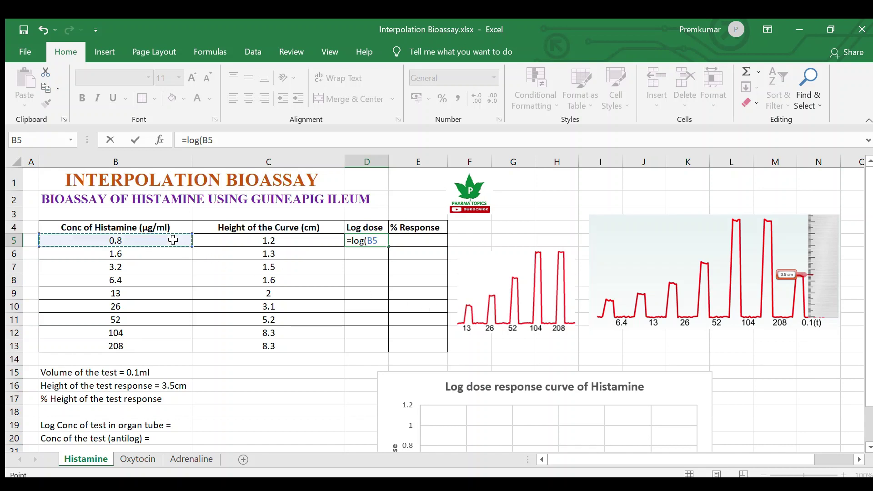
text(,10)
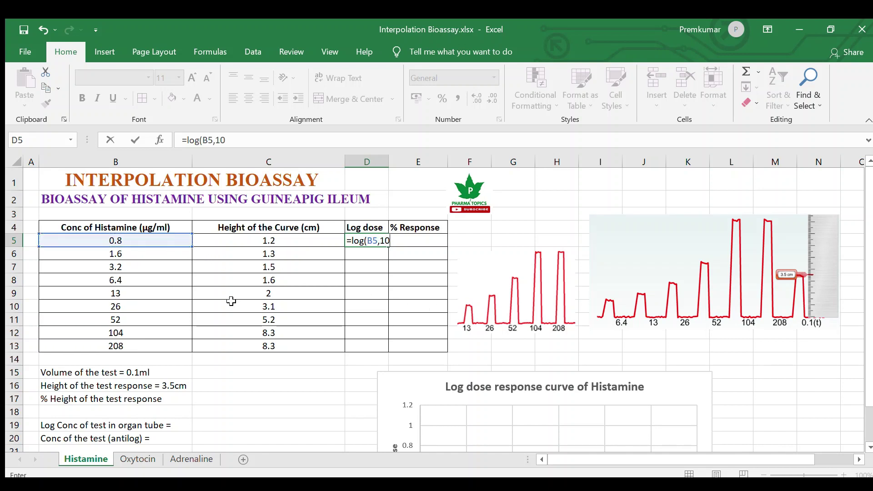
key(Return)
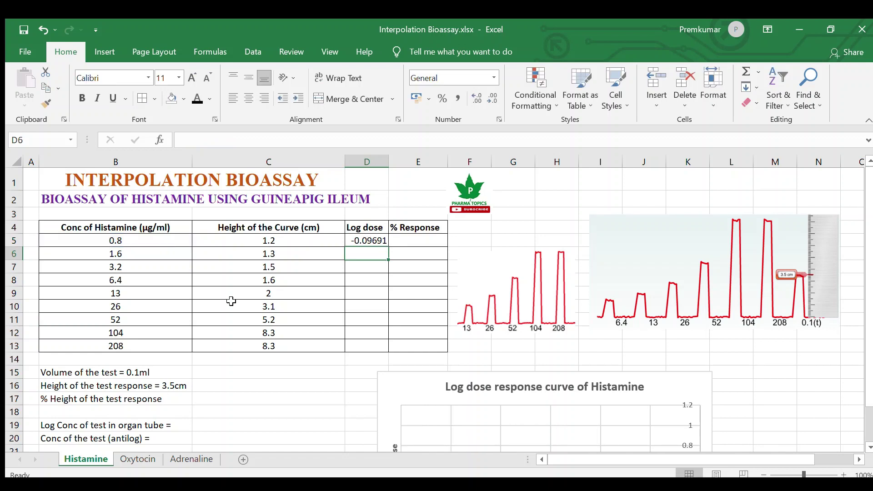
click(372, 242)
drag(389, 247, 388, 351)
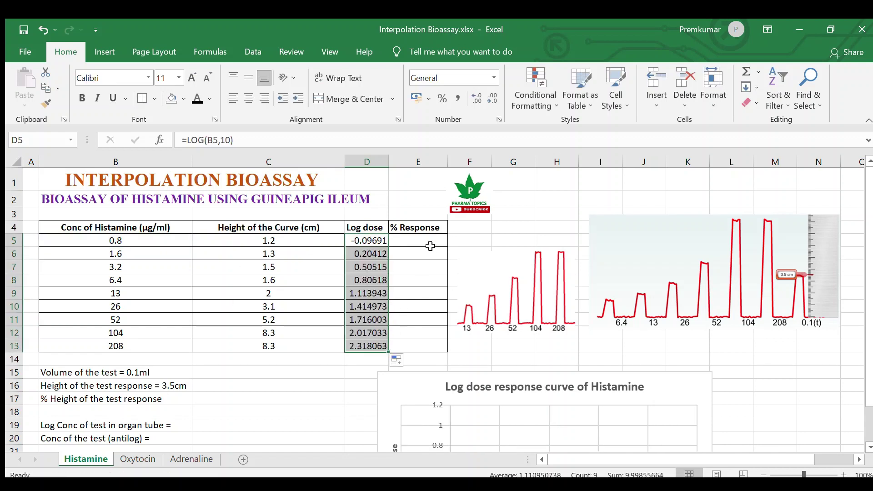
Calculate the % response in E5 with =(C5/8.3)*100 and fill the formula down to E13
click(430, 243)
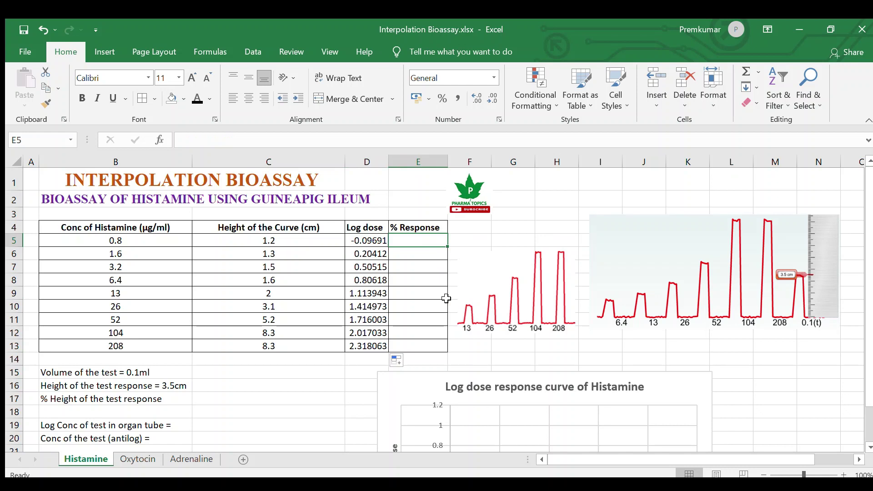
text(=)
click(323, 242)
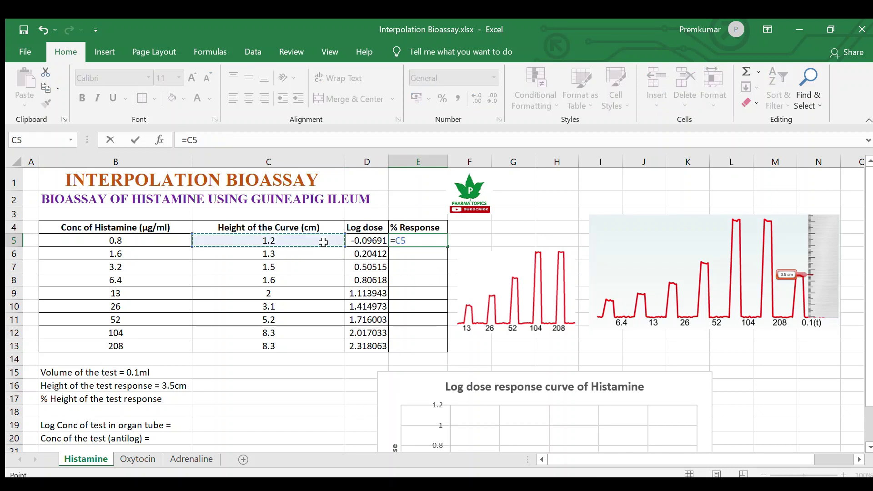
text(/8.3)
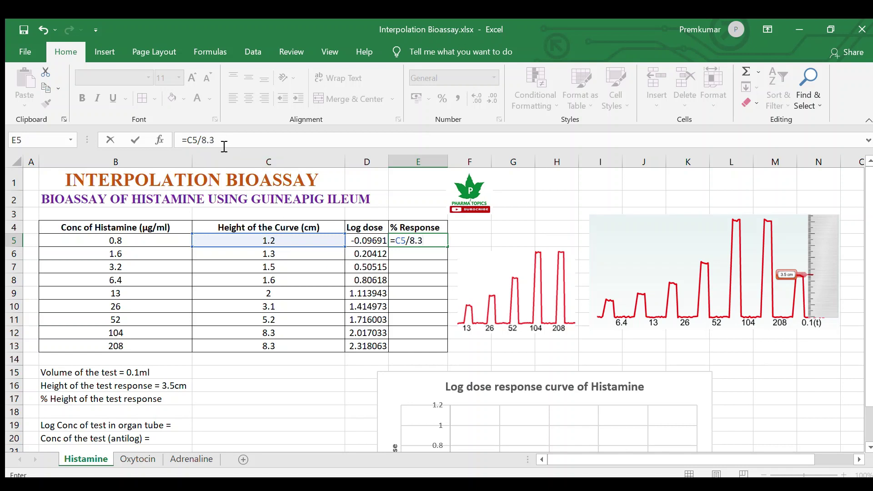
click(186, 140)
text(()
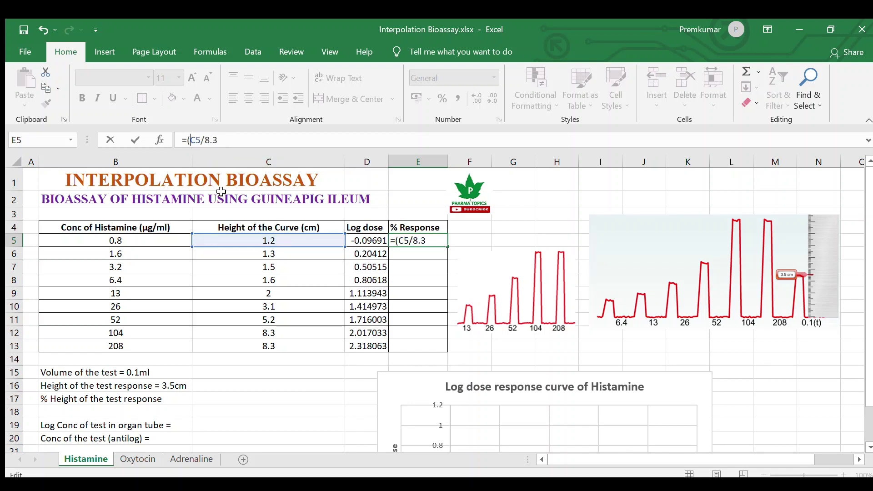
click(234, 140)
text()*100)
key(Return)
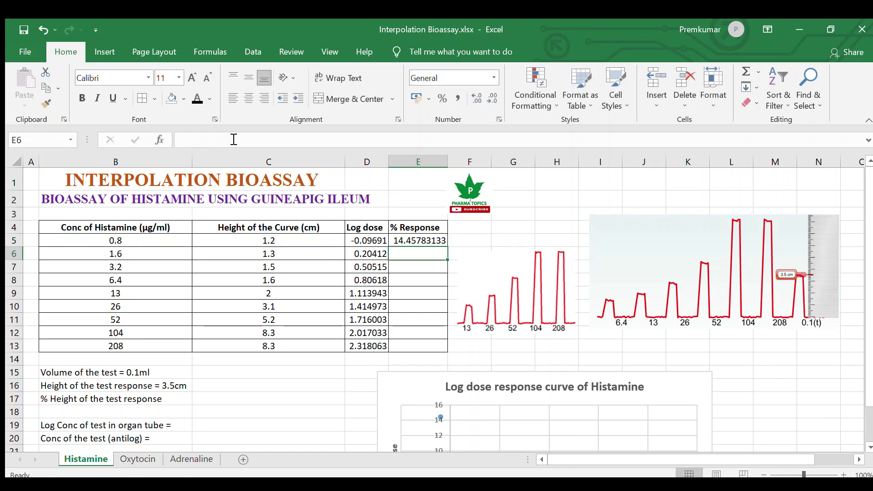
click(418, 241)
drag(451, 249, 450, 353)
click(728, 372)
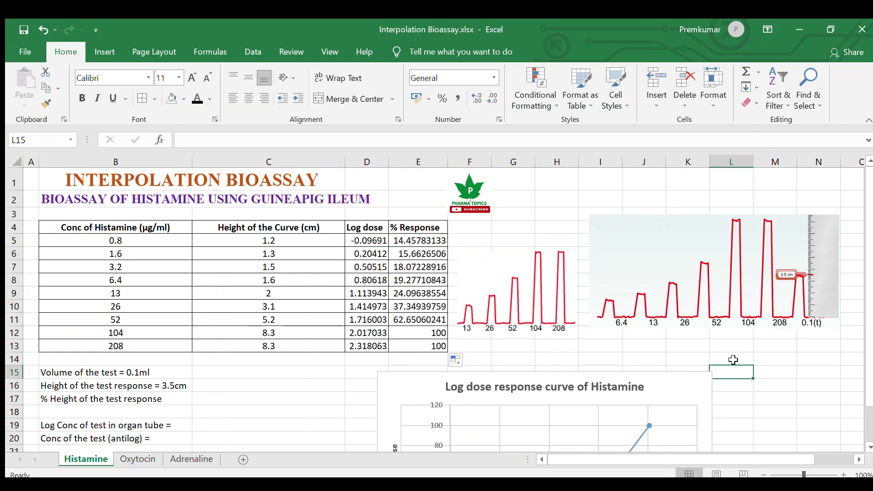
Calculate the % height of the test response in C17 with =(3.5/8.3)*100
scroll(768, 330, down, 2)
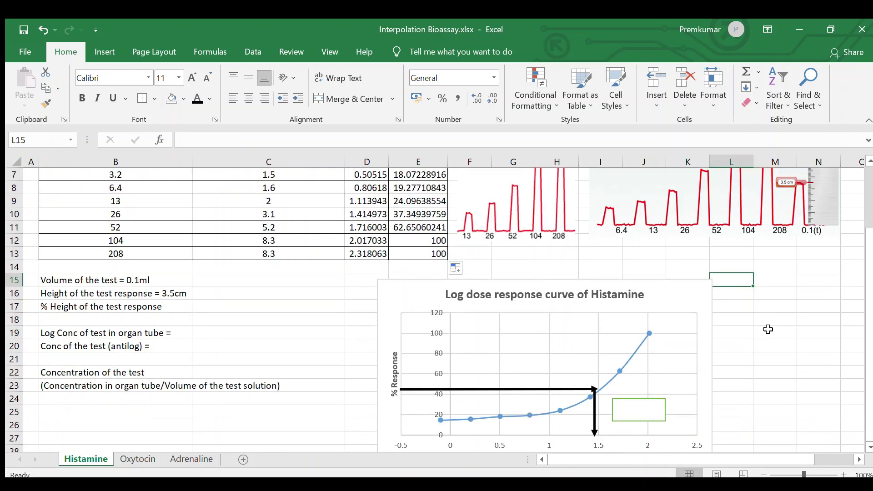
scroll(769, 327, up, 2)
scroll(754, 316, down, 2)
scroll(824, 267, up, 1)
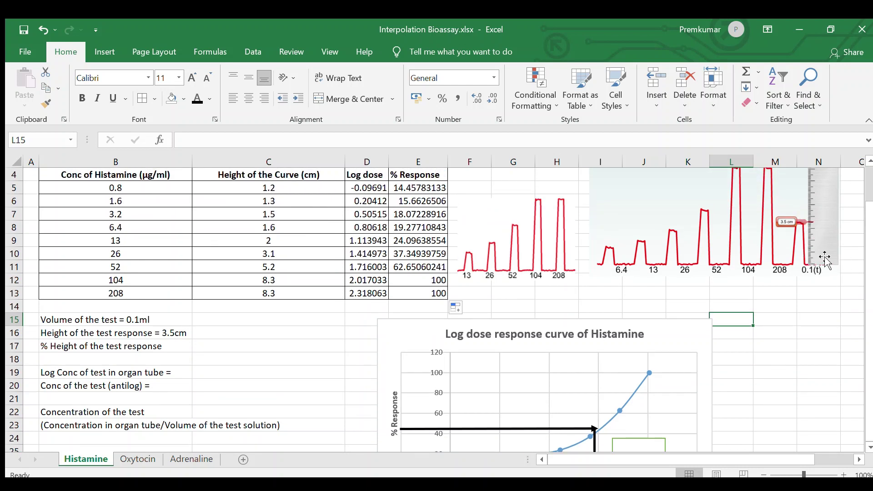
click(269, 349)
text(=)
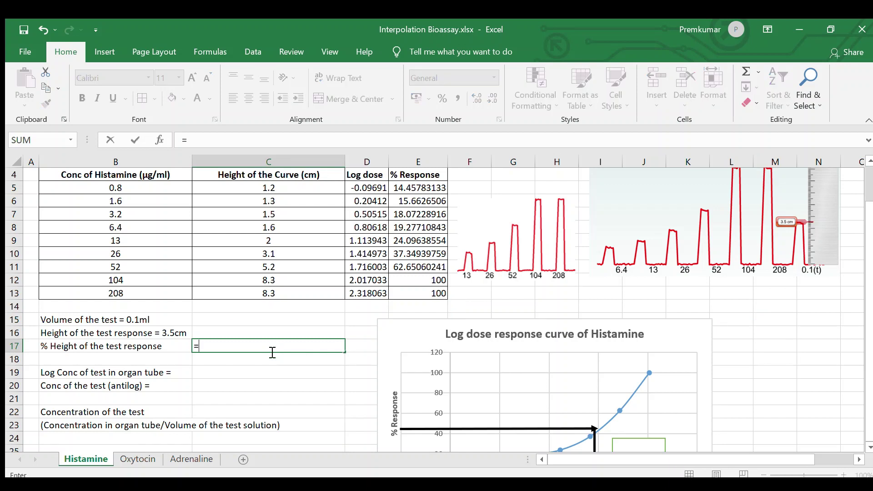
text(3.5/8.3)
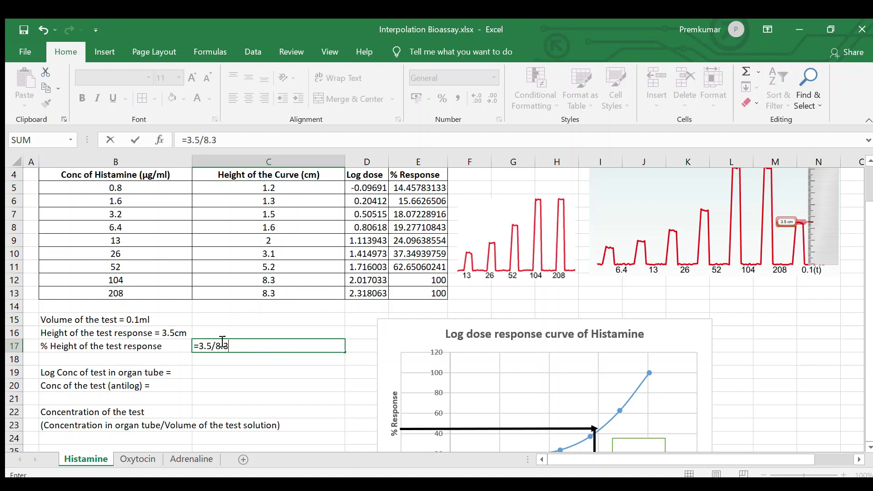
click(202, 346)
text(()
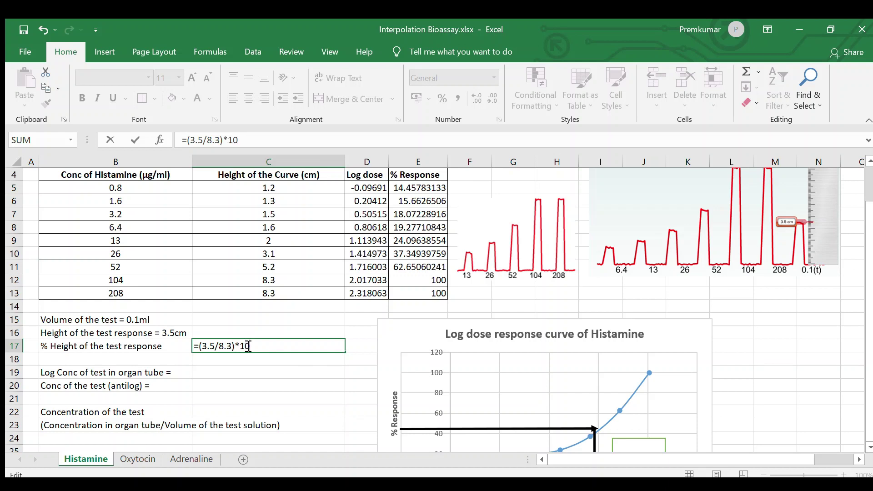
key(Return)
Shift the empty rectangle on the histamine curve chart slightly and enter 1.4 in it
scroll(410, 329, down, 1)
scroll(410, 328, down, 1)
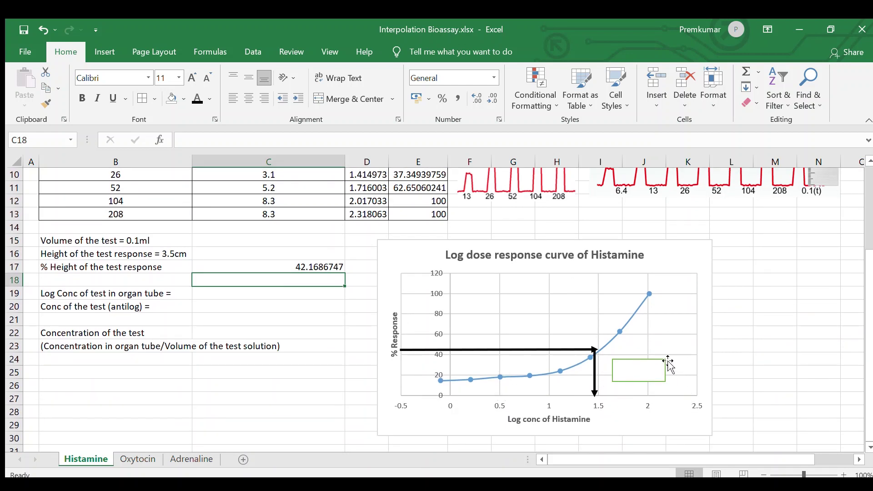
drag(658, 361, 653, 360)
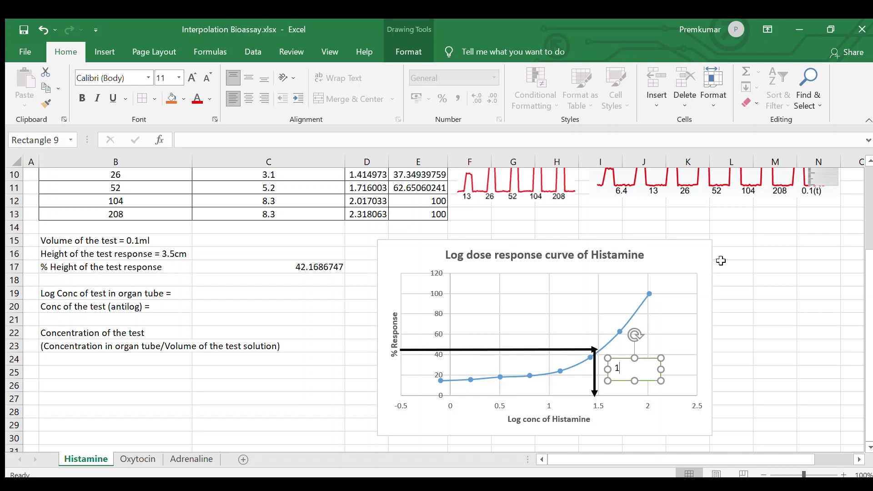
click(759, 323)
Enter 1.4 in C19 as the log concentration of the test in the organ tube
click(292, 294)
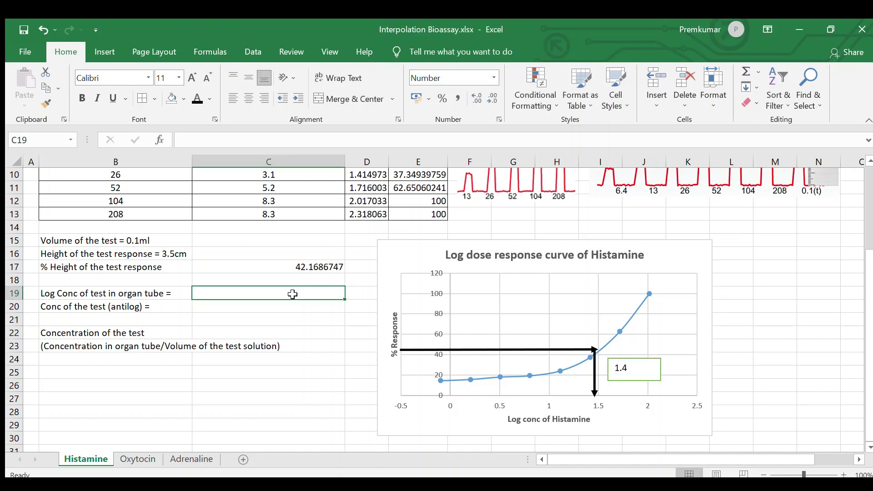
text(1.4)
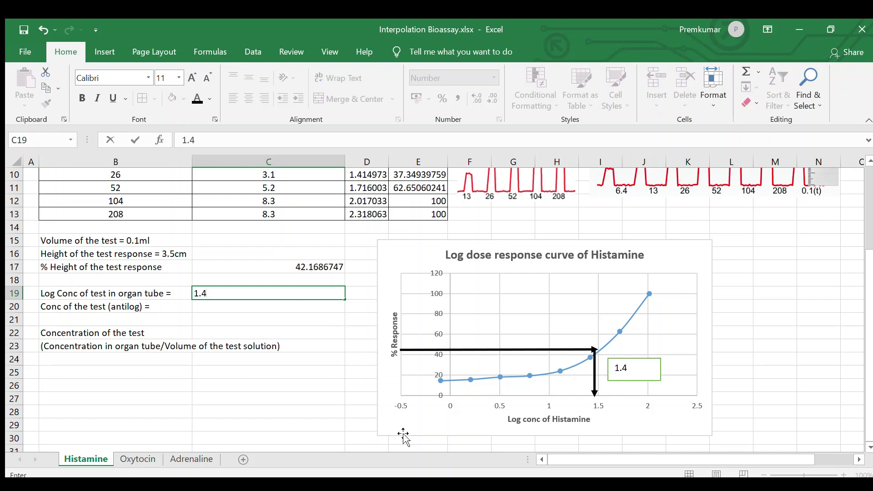
key(Return)
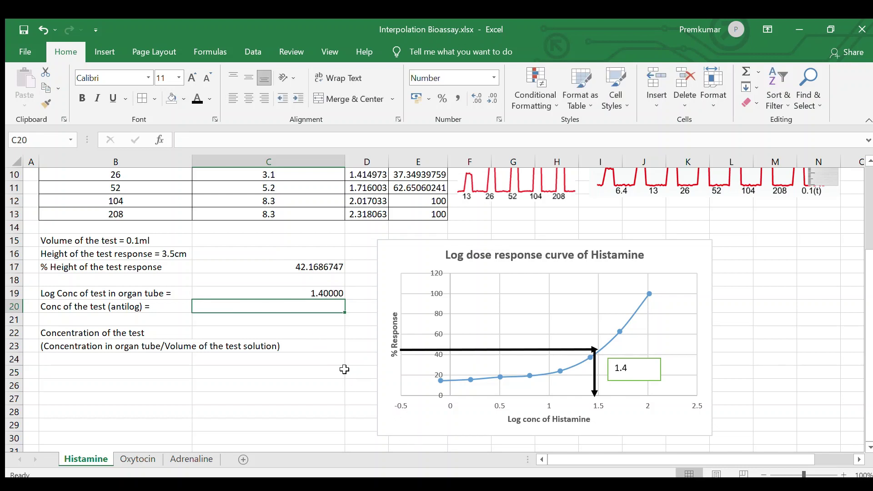
Calculate the antilog concentration of the test in C20 with =10^C19
text(=)
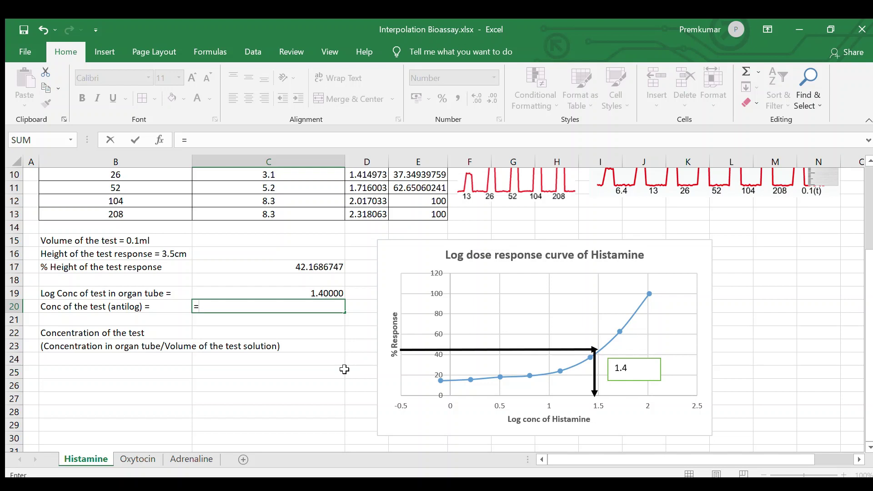
text(10^)
click(330, 291)
key(Return)
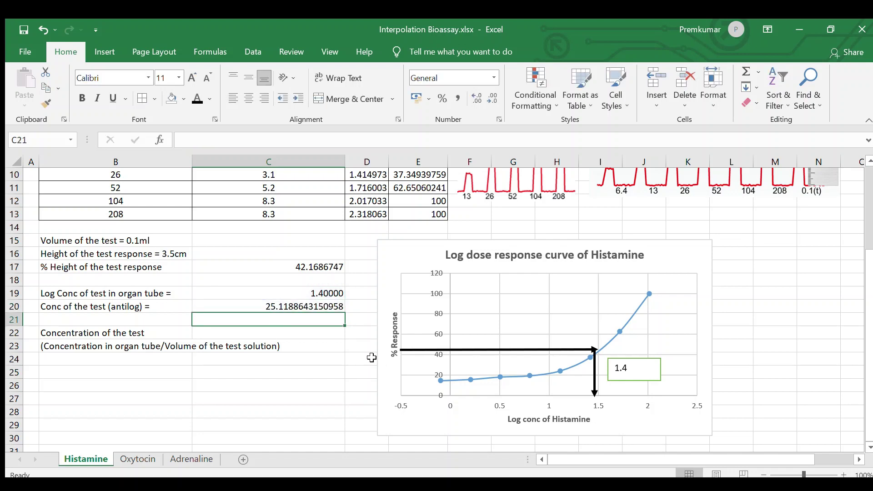
Calculate the concentration of the test in C25 by dividing C20 by the 0.1 ml test volume, using =C20/0.1
click(268, 371)
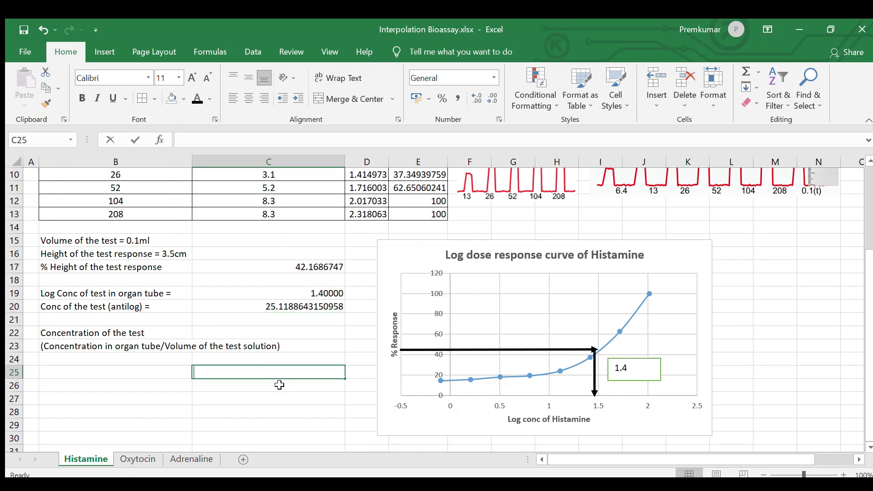
text(=)
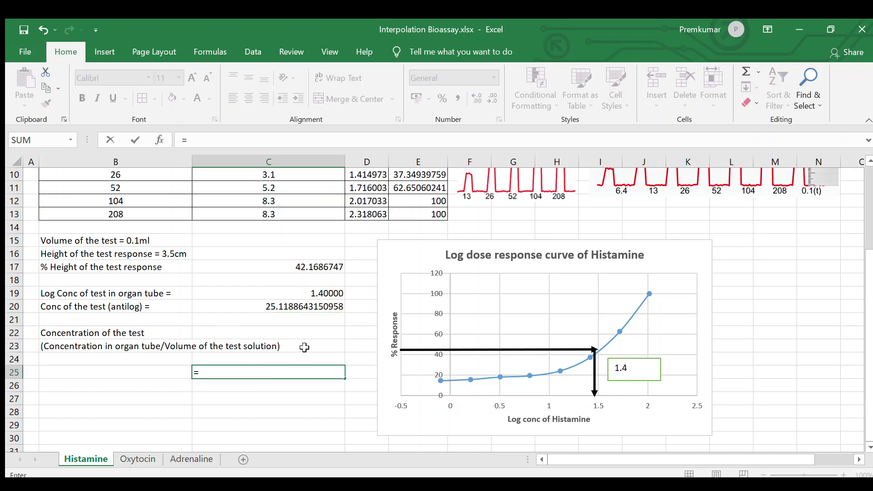
click(303, 309)
text(/)
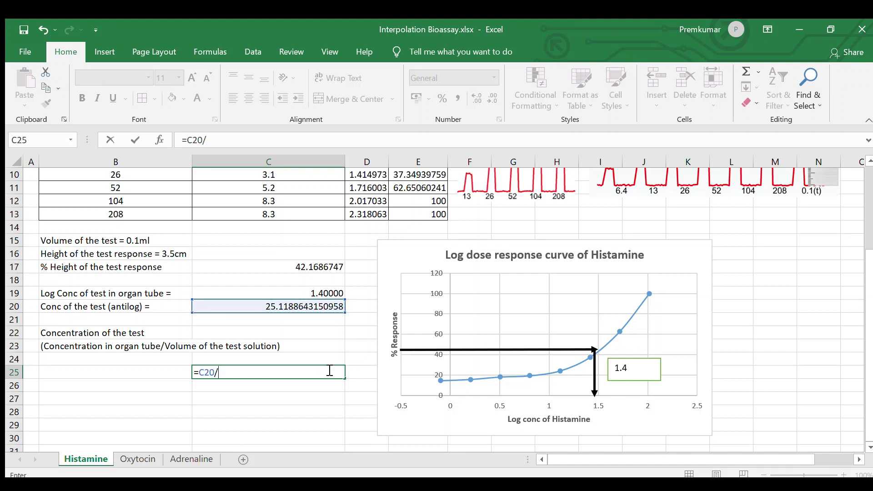
text(0.1)
key(Return)
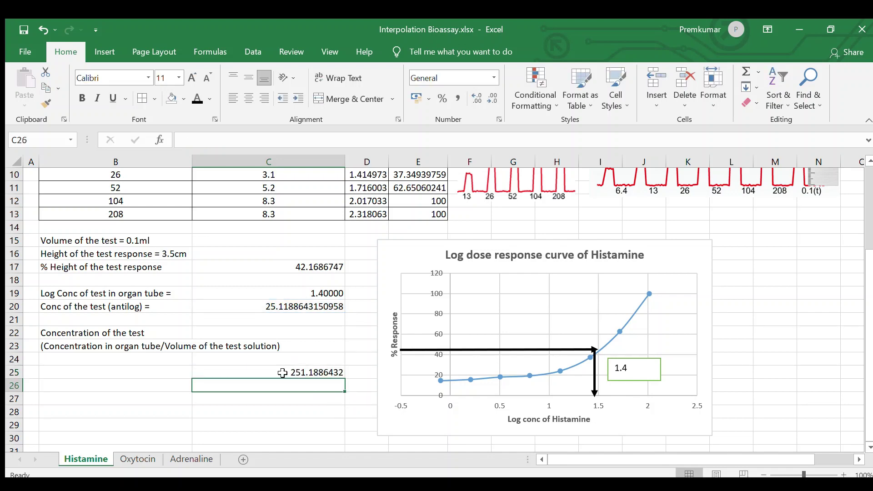
Highlight the final concentration result in C25 with a yellow fill
click(301, 374)
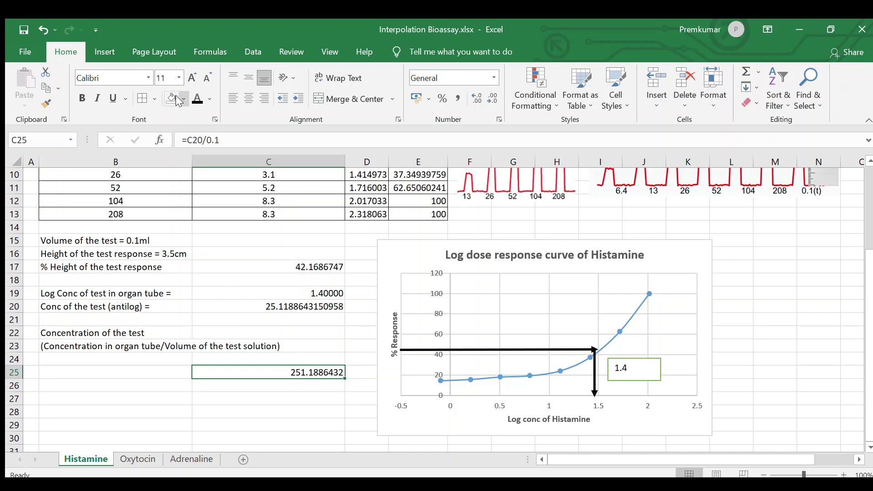
click(176, 99)
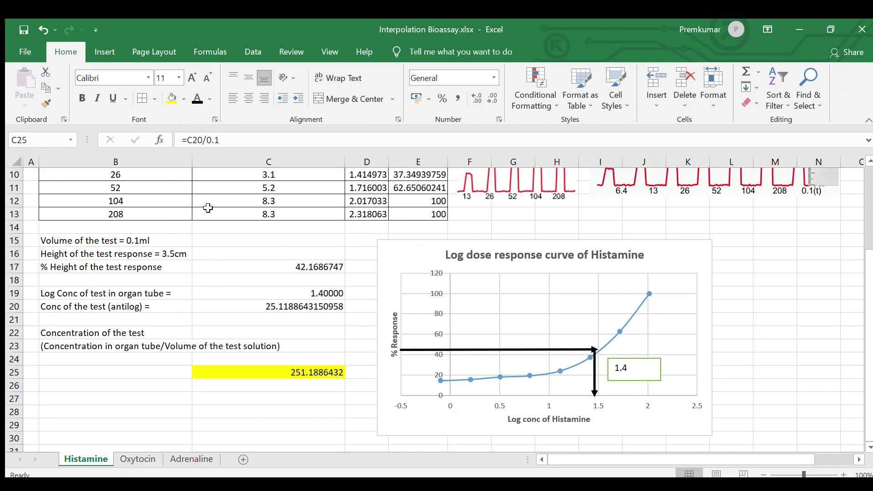
scroll(339, 404, up, 3)
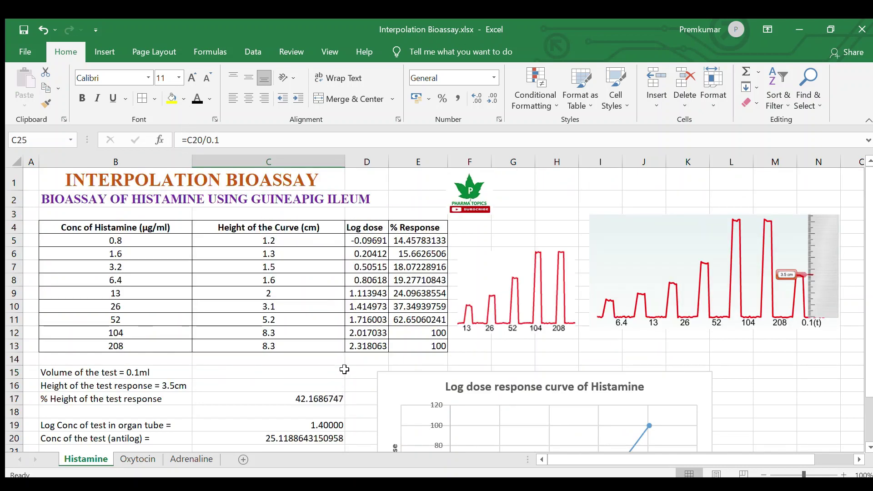
On the Oxytocin sheet, calculate the log doses in D5:D12 using =LOG(B5,10) filled down the column
click(139, 459)
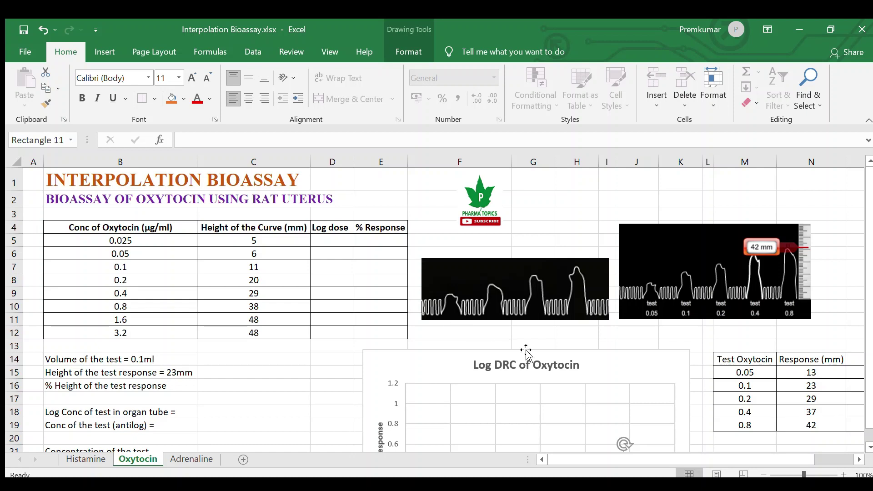
click(341, 242)
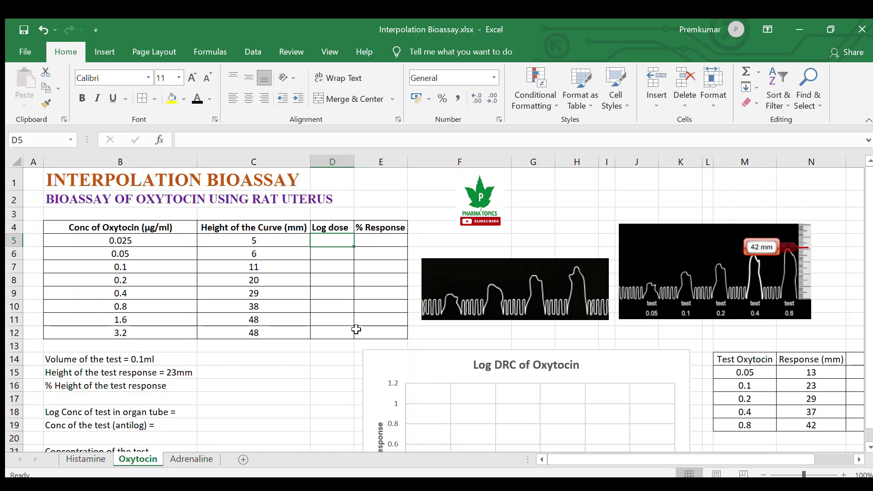
text(=)
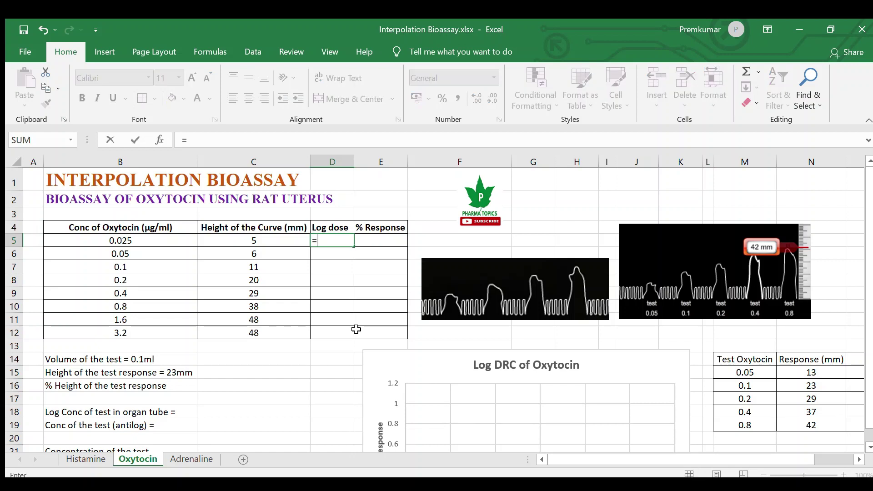
text(log()
click(162, 242)
text(,10)
key(Return)
click(336, 241)
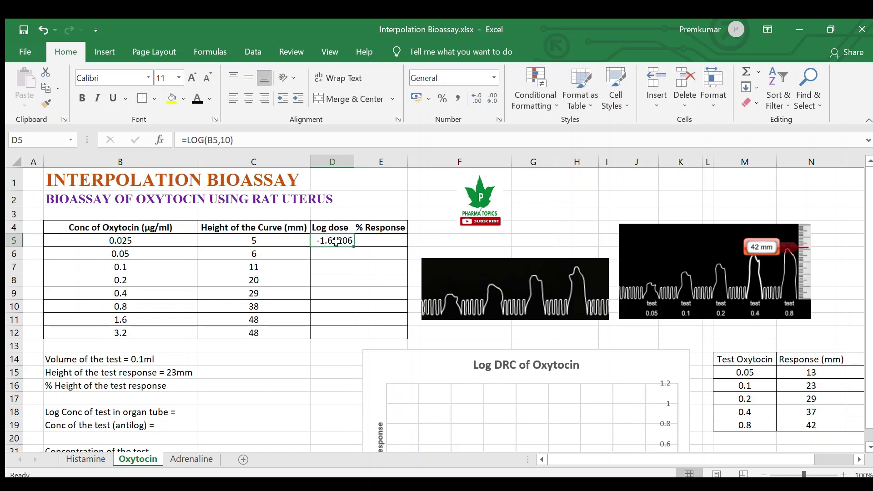
drag(354, 247, 354, 338)
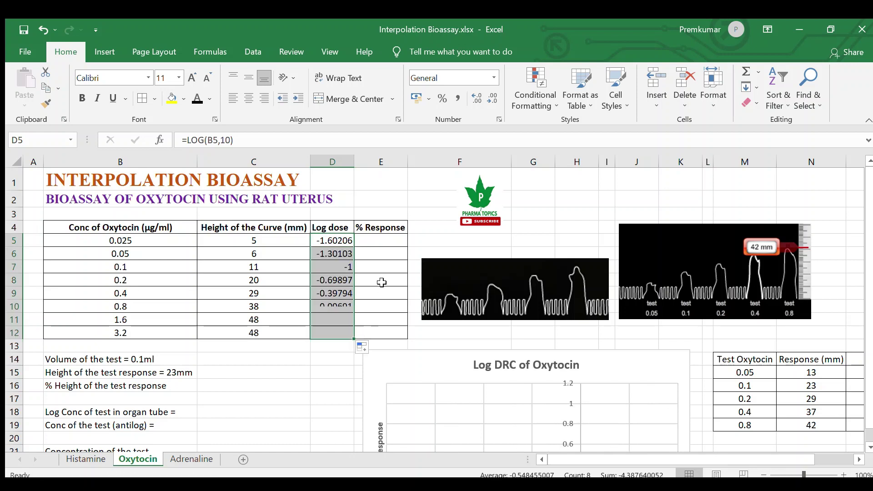
Calculate the % response for the first oxytocin dose in E5 with the formula =(C5/48)*100
click(387, 240)
text(=)
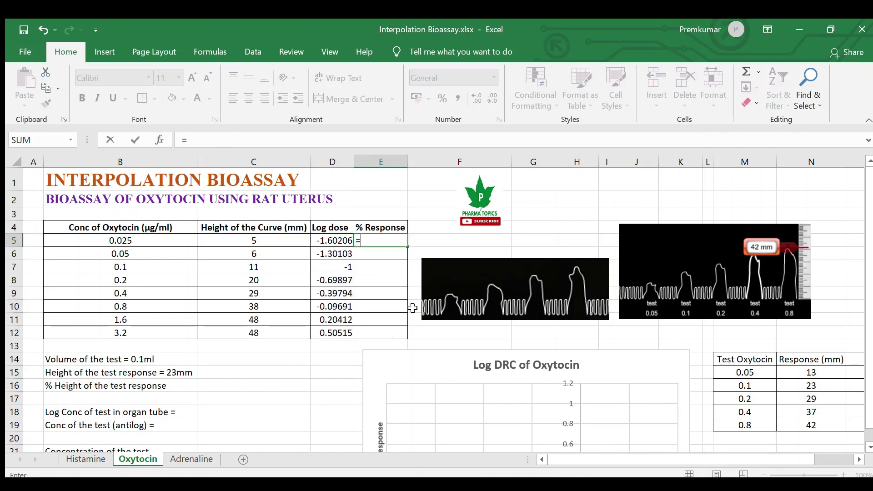
click(283, 241)
text(/)
click(278, 333)
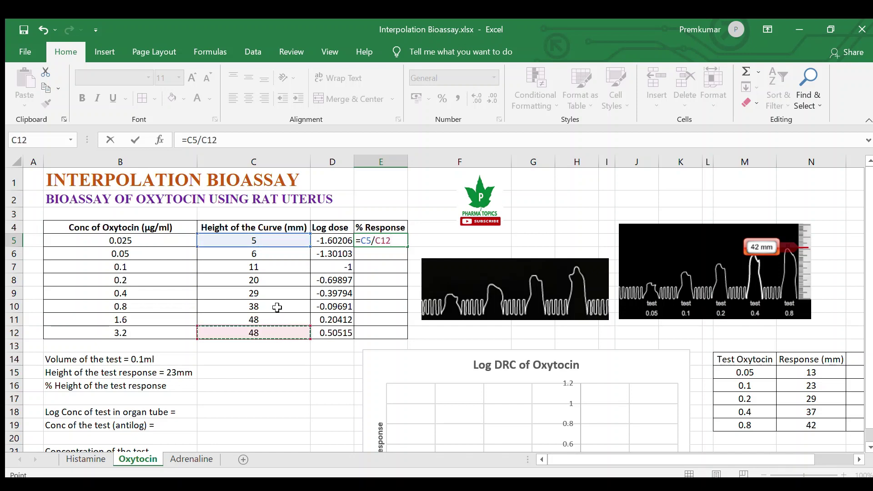
click(231, 145)
key(BackSpace)
key(BackSpace)
key(BackSpace)
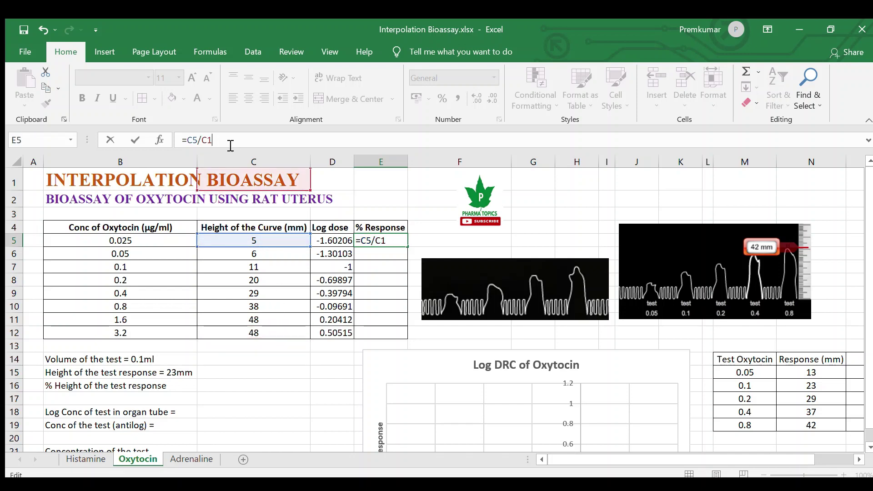
text(48)
click(187, 140)
text(()
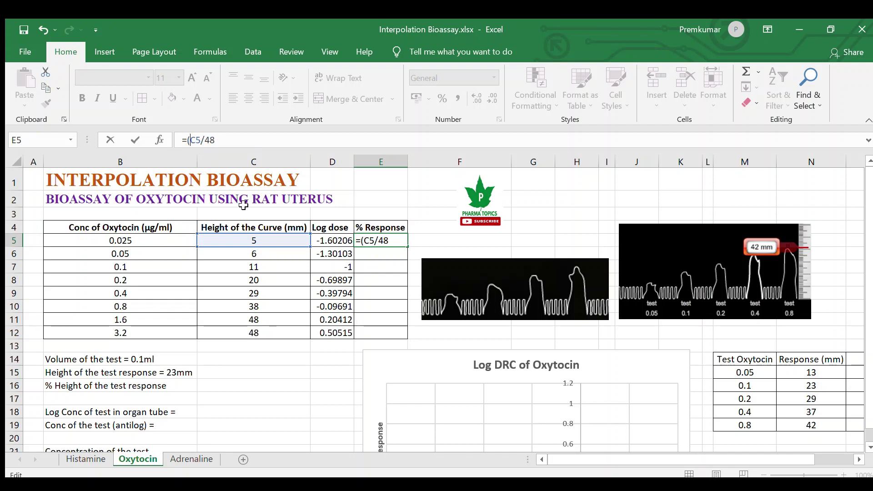
text()*100)
key(Return)
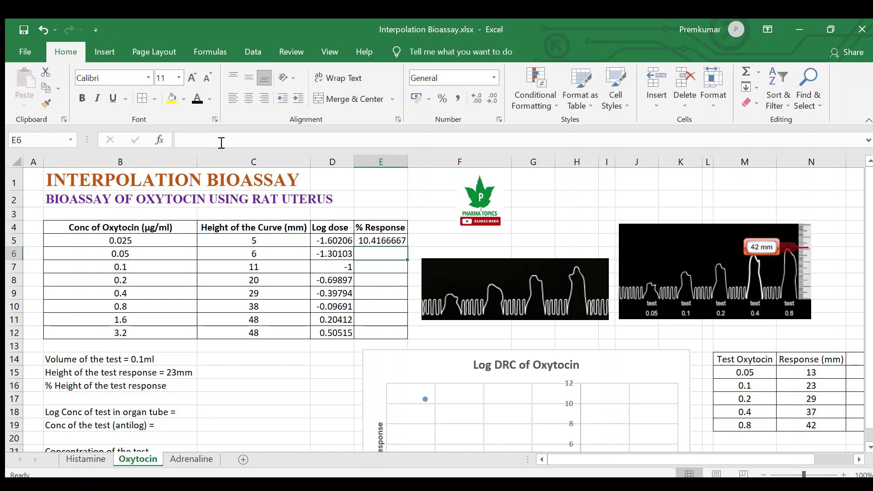
Fill the % response formula from E5 down to E12
click(397, 240)
drag(408, 247, 409, 336)
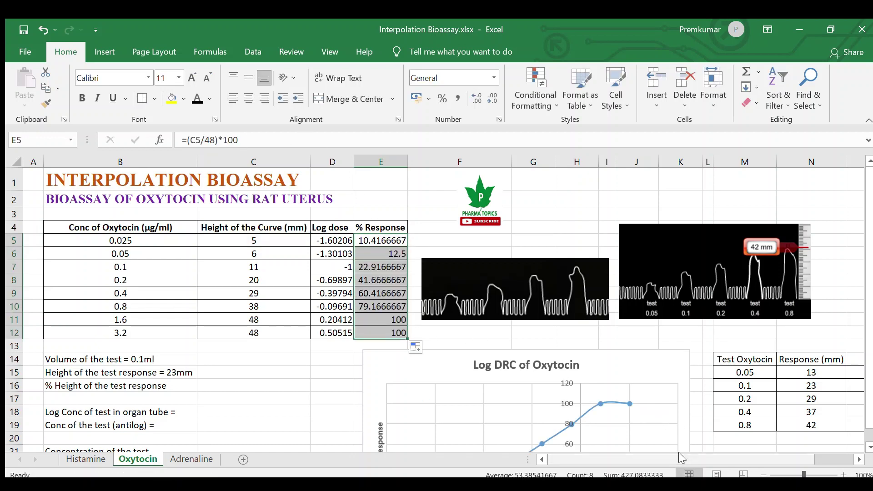
Add the header %Res in O14 of the Test Oxytocin table
drag(679, 453, 732, 453)
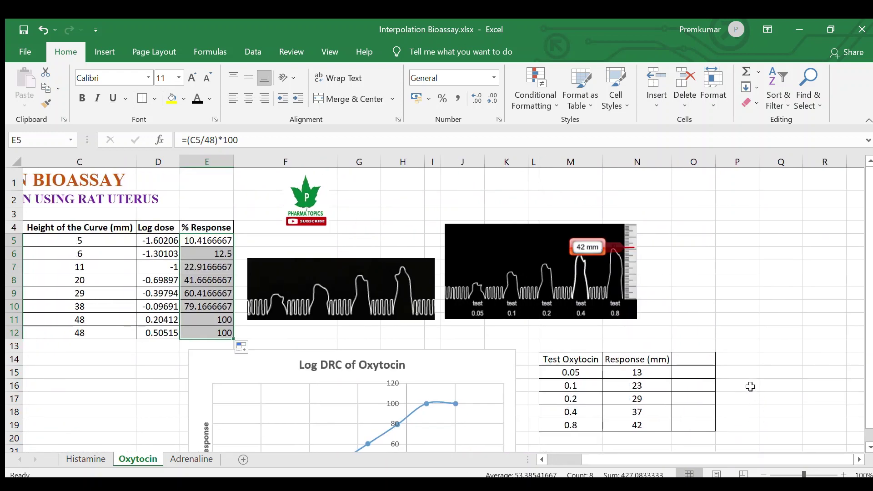
click(695, 360)
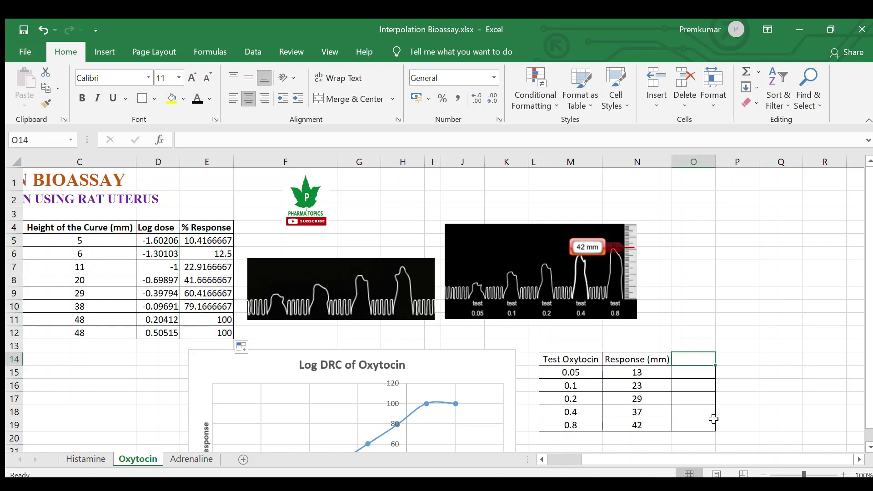
text(%Res)
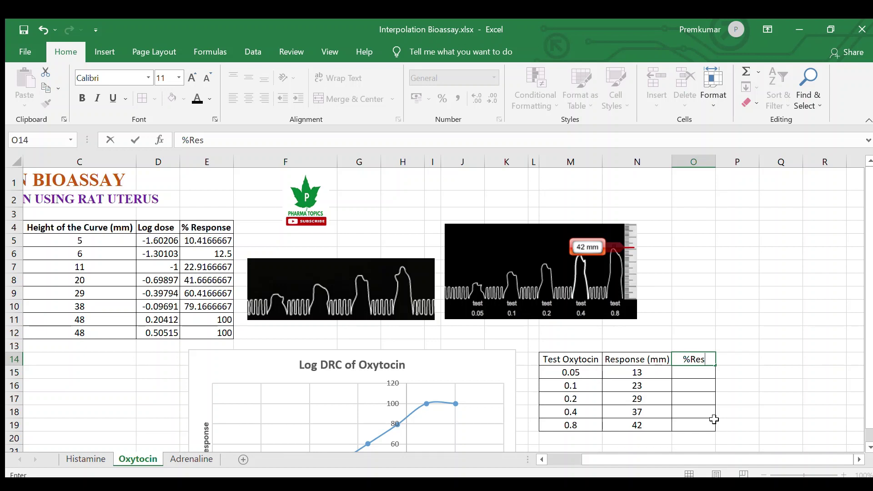
key(Return)
Calculate the % response of the 0.05 test dose in O15 with =(N15/48)*100
text(=)
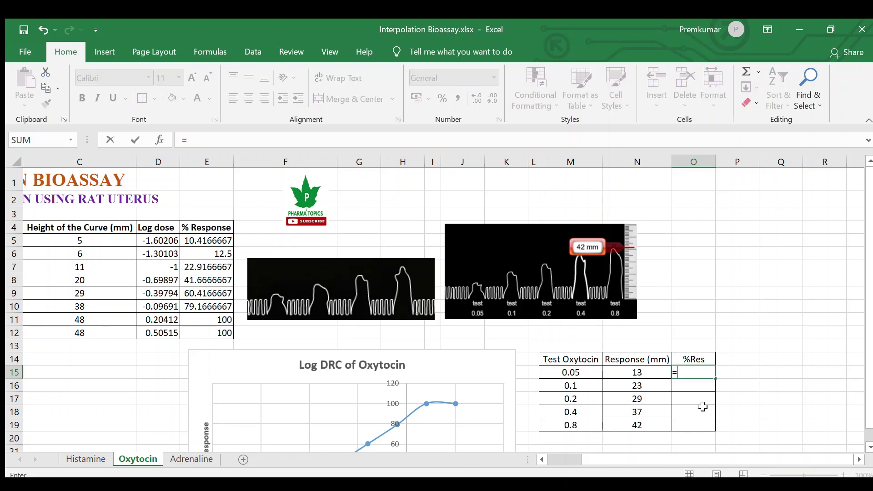
click(653, 374)
text(/)
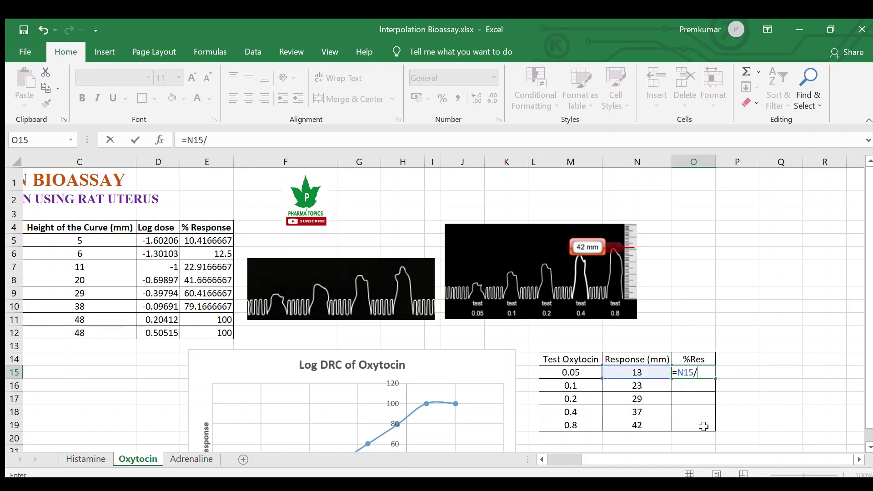
click(289, 161)
click(263, 145)
key(BackSpace)
key(BackSpace)
text(48)
click(186, 140)
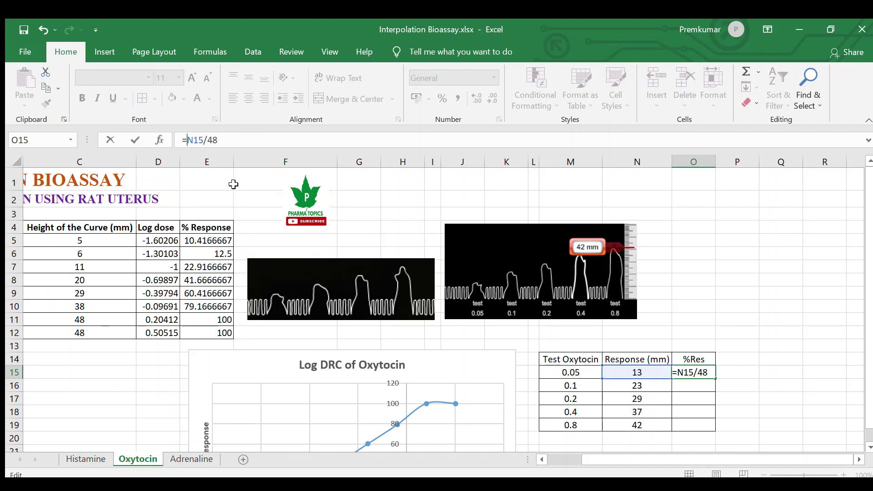
text(()
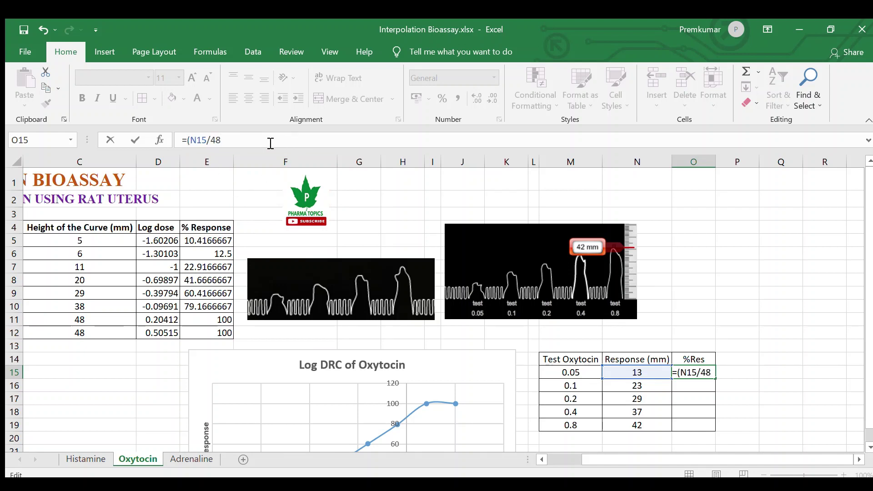
text(*100)
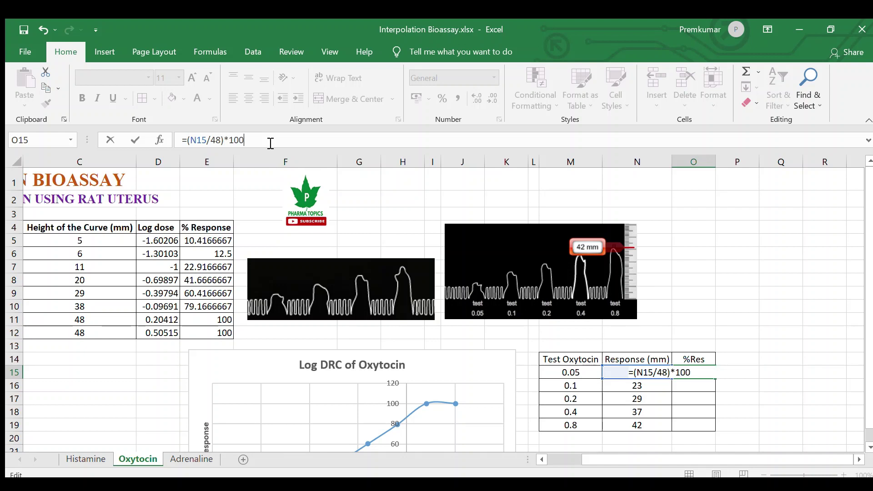
key(Return)
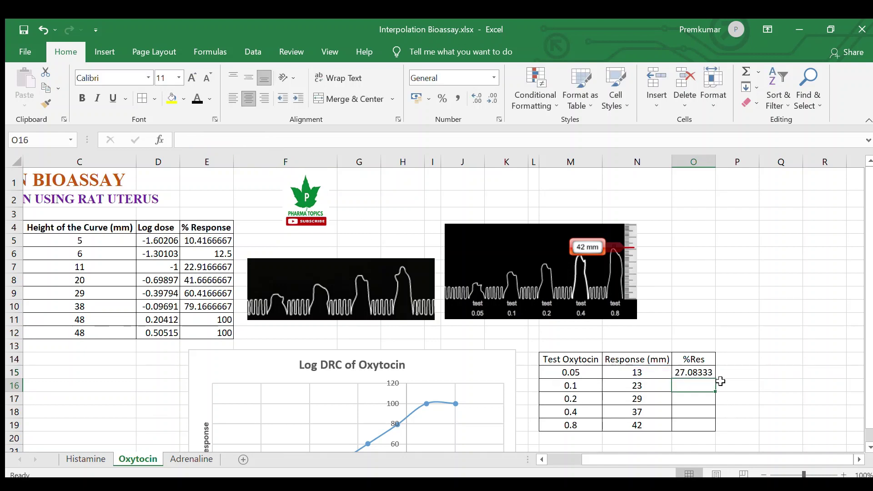
Fill the %Res formula from O15 down to O19
click(711, 371)
drag(715, 379, 725, 431)
click(781, 397)
Color the text of the 0.1 test dose row, M16:O16, red
drag(587, 387, 692, 387)
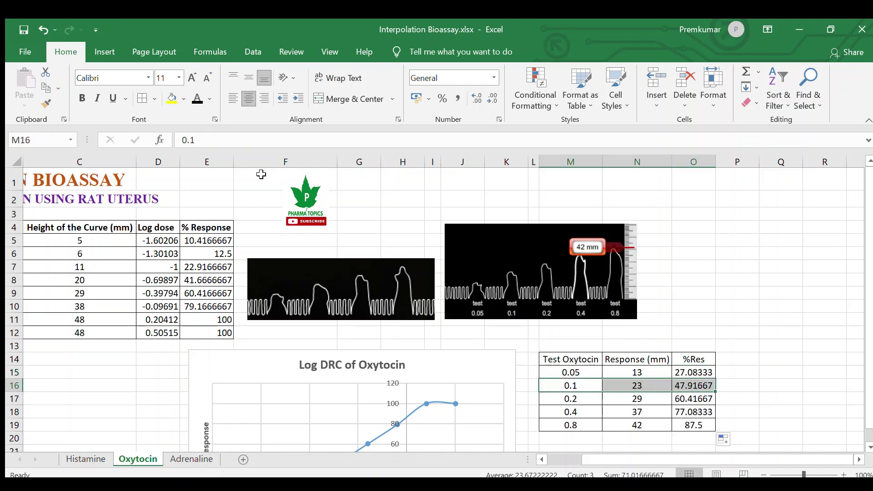
click(198, 98)
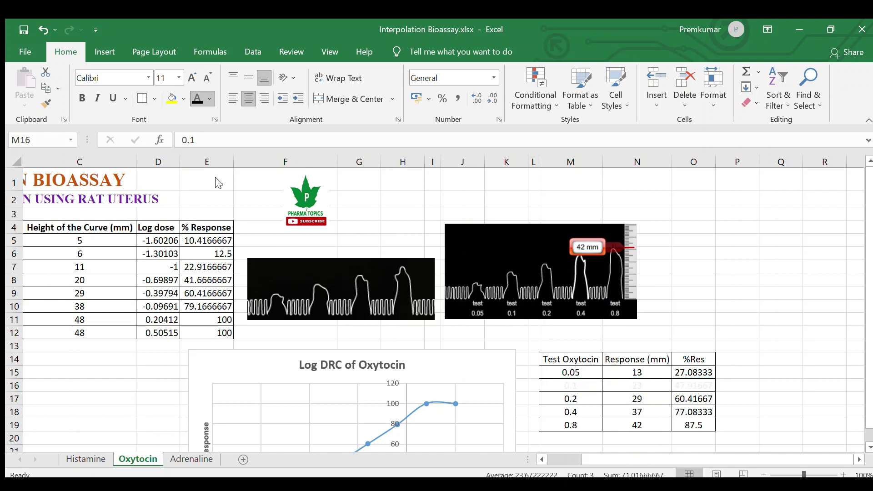
click(778, 319)
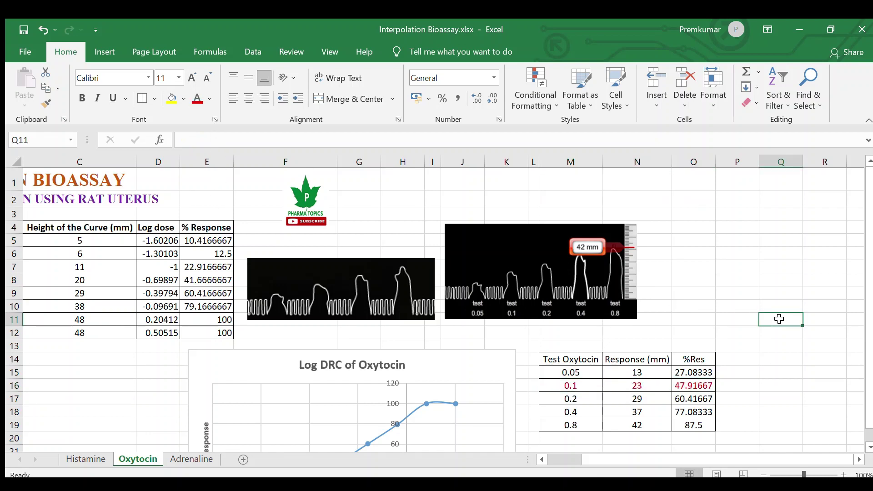
Extend the vertical arrow on the Log DRC of Oxytocin chart to the log dose axis and enter =-0.6 in the chart's empty box
drag(716, 461, 641, 446)
scroll(652, 372, down, 2)
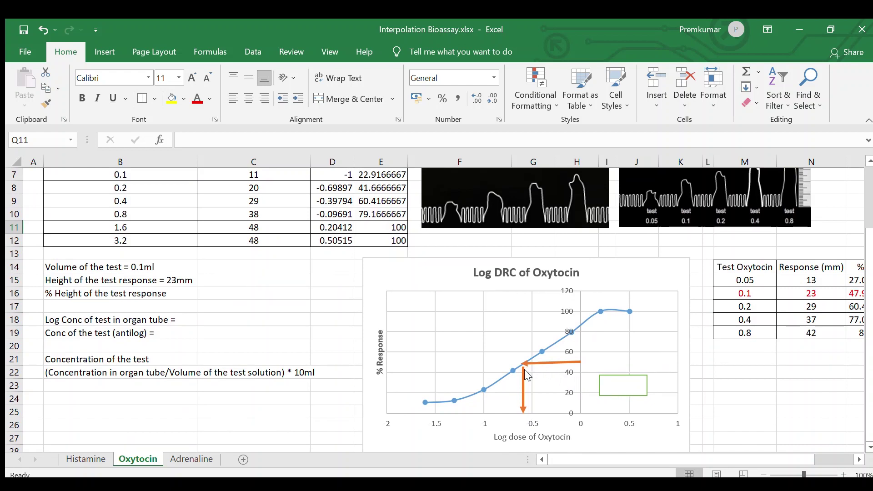
click(524, 376)
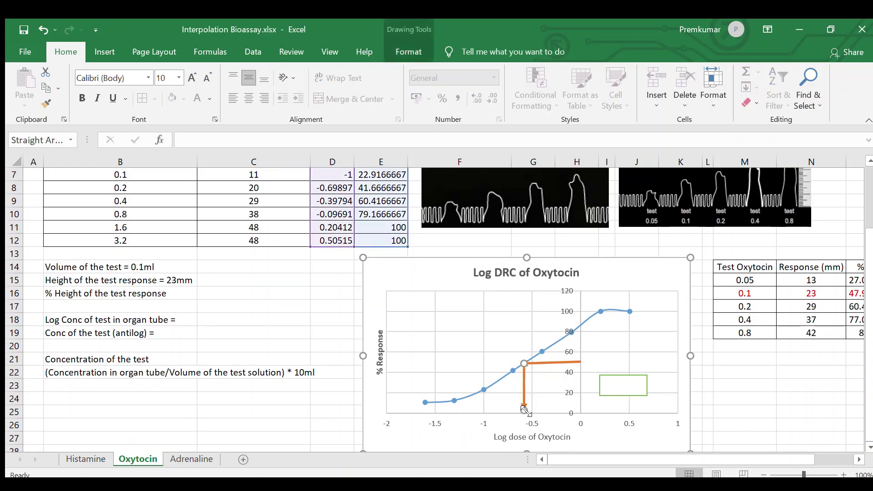
drag(524, 410, 526, 422)
click(637, 394)
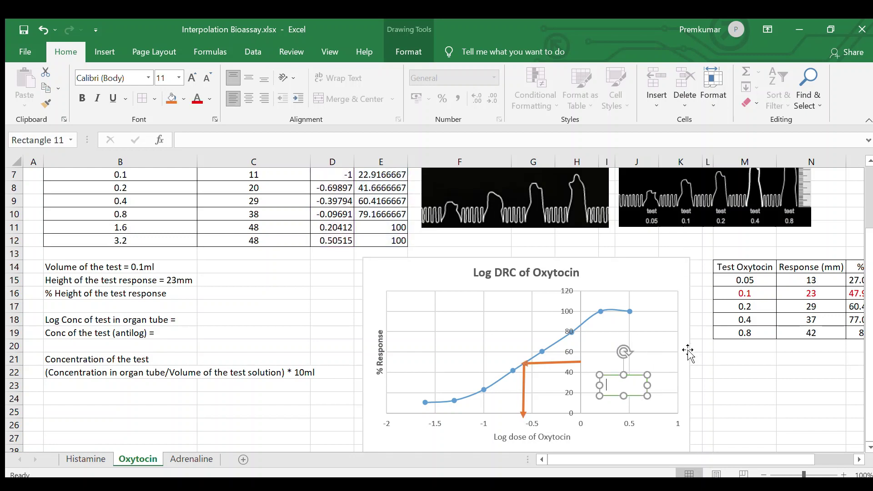
text(=-0.6)
Enter 48 in C16 as the % height of the test response
scroll(279, 290, up, 1)
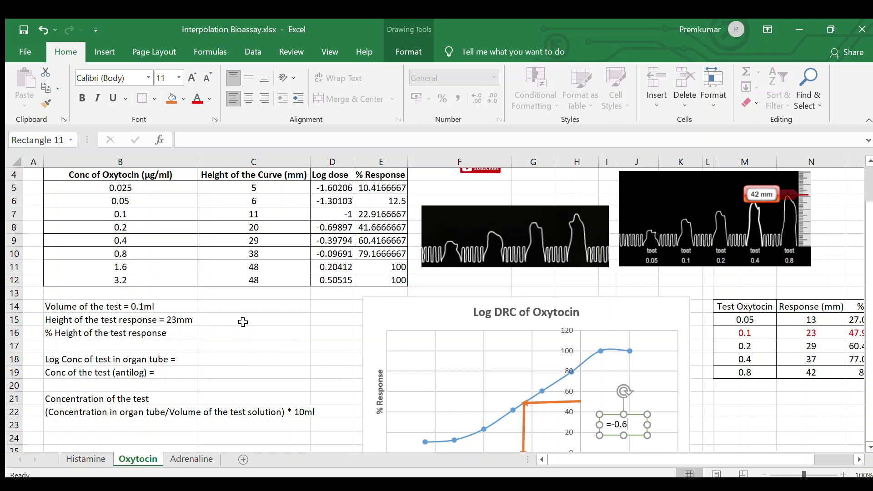
click(246, 341)
click(264, 333)
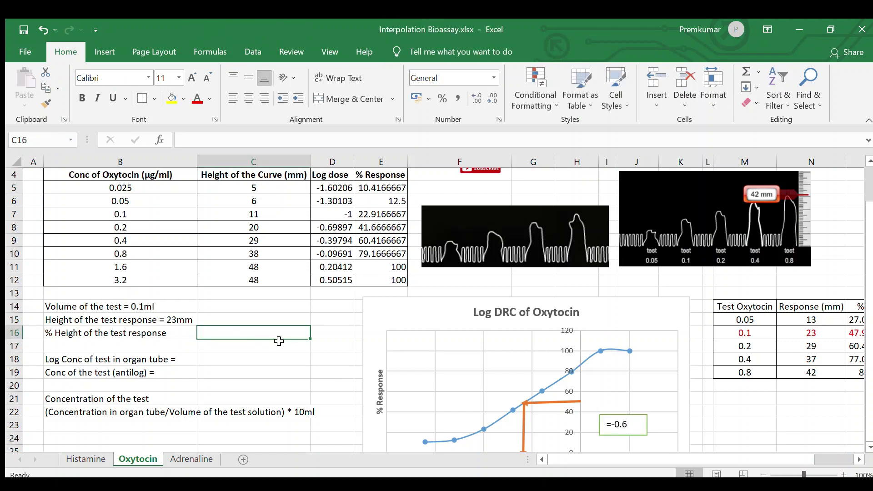
text(48)
Enter -0.6 in C18 as the log concentration of the test in the organ tube
click(280, 357)
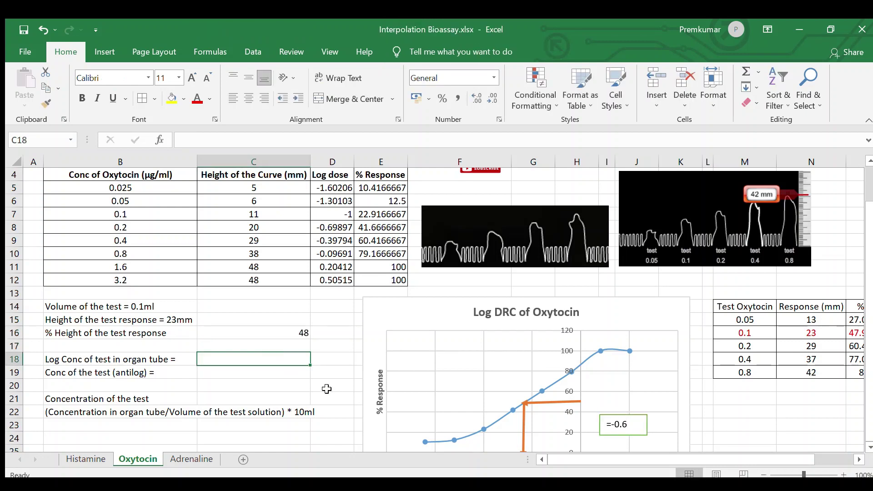
scroll(323, 376, down, 1)
text(-0.63)
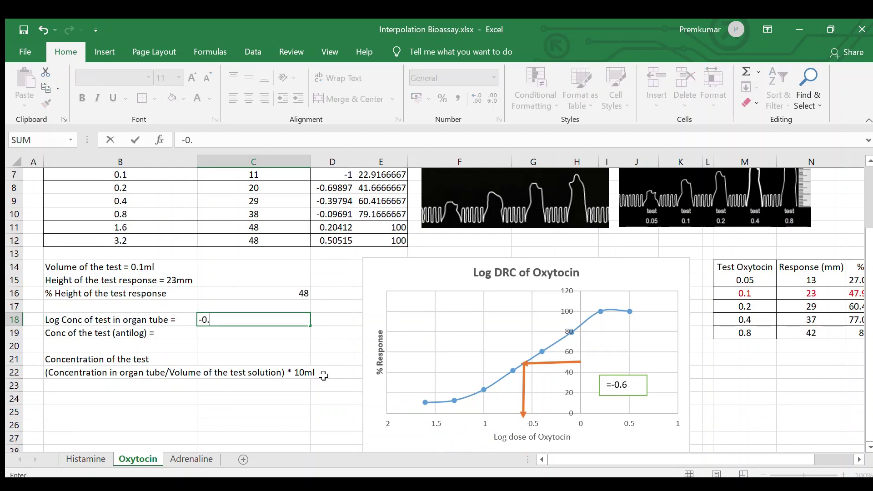
Calculate the antilog concentration of the test in C19 with =10^C18
click(283, 334)
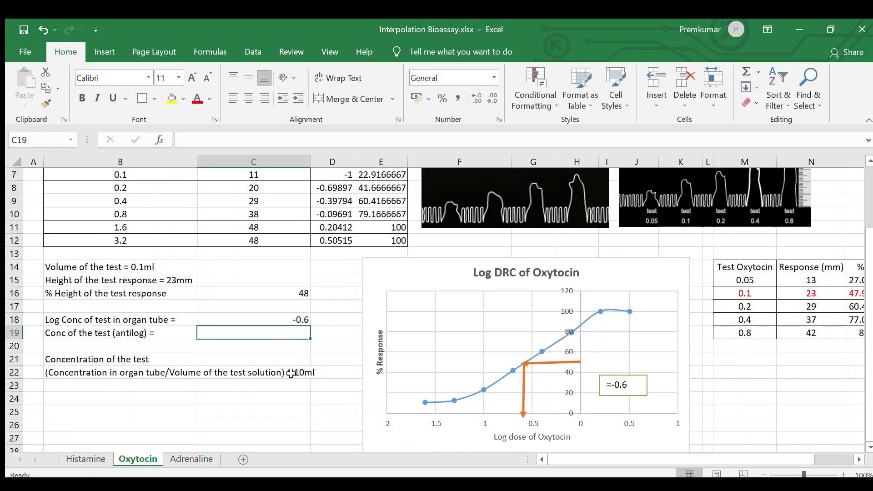
text(=)
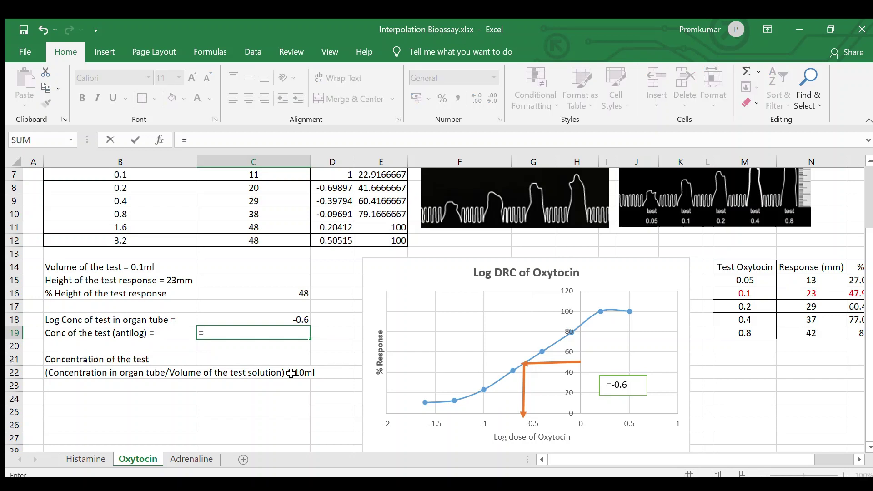
text(10^)
click(298, 321)
key(Return)
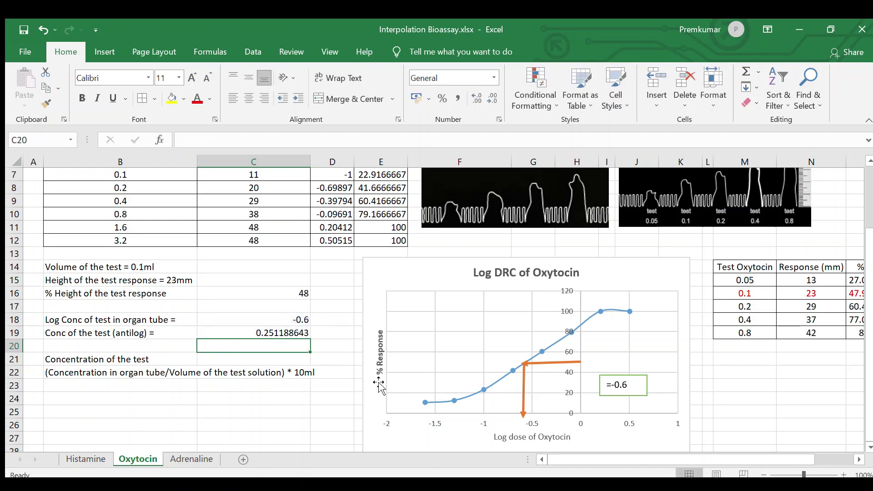
Calculate the oxytocin test concentration in C24 with the formula =(C19/0.1)*10
scroll(378, 344, down, 1)
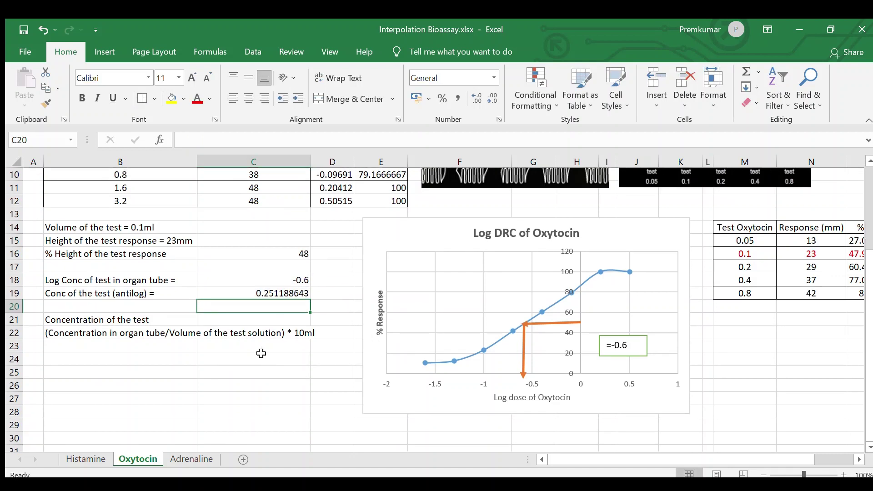
click(266, 360)
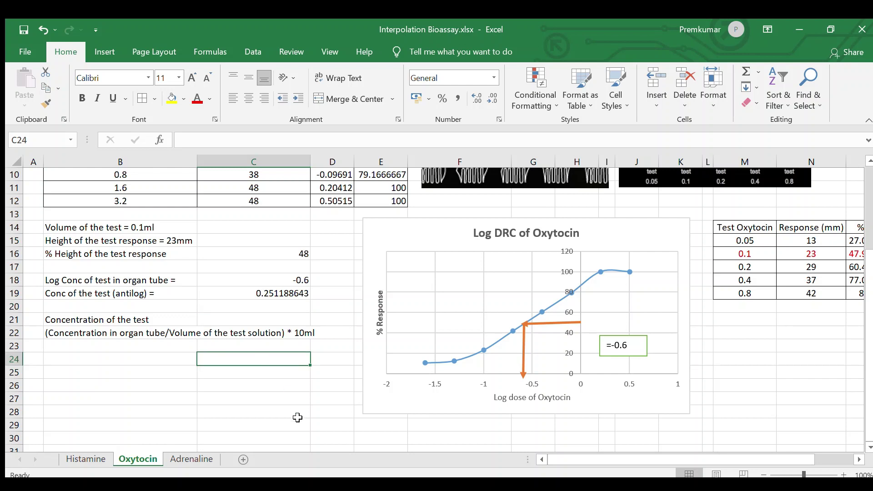
text(=)
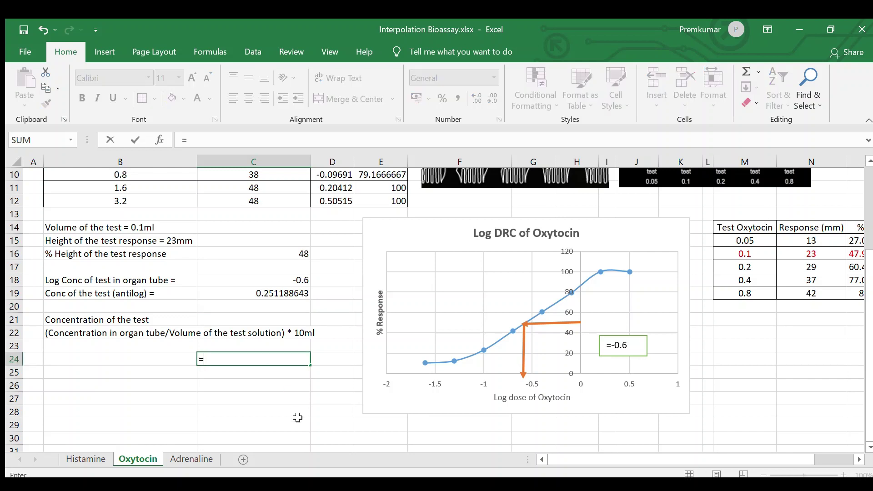
click(285, 291)
text(/)
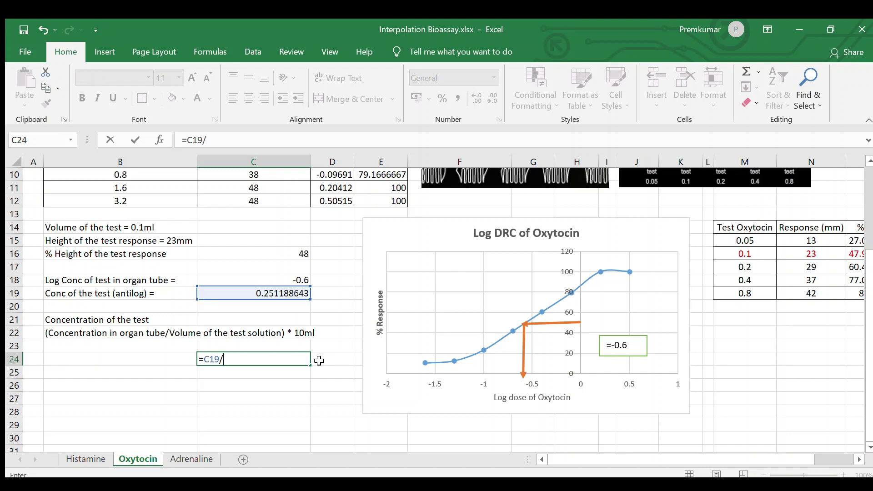
click(227, 144)
text(0.1)
click(188, 141)
text(()
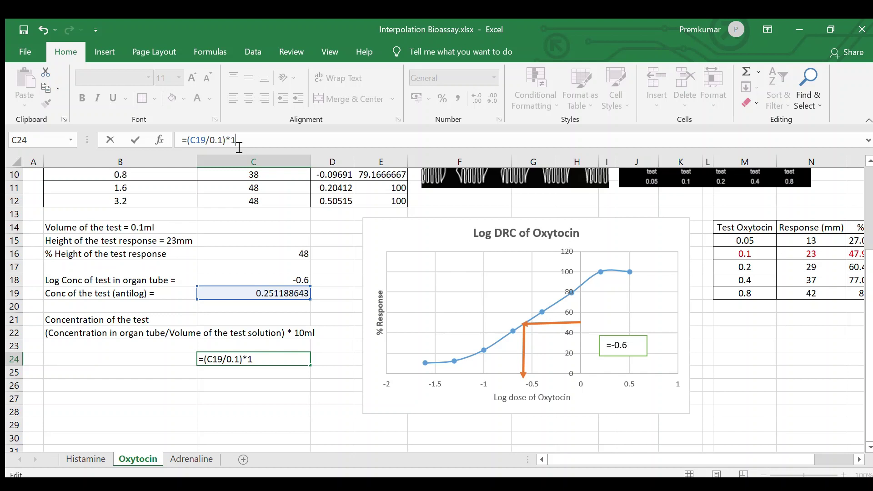
text()*10)
key(Return)
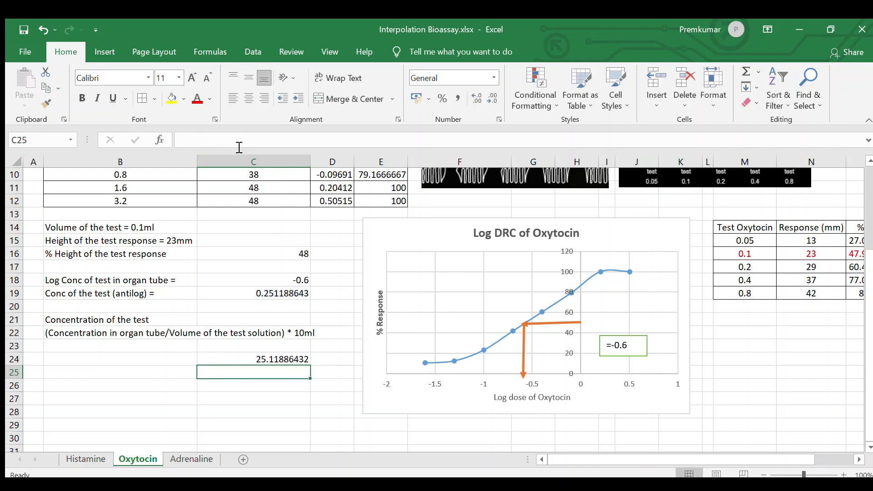
Highlight the calculated test concentration in C24 with a yellow fill
click(293, 360)
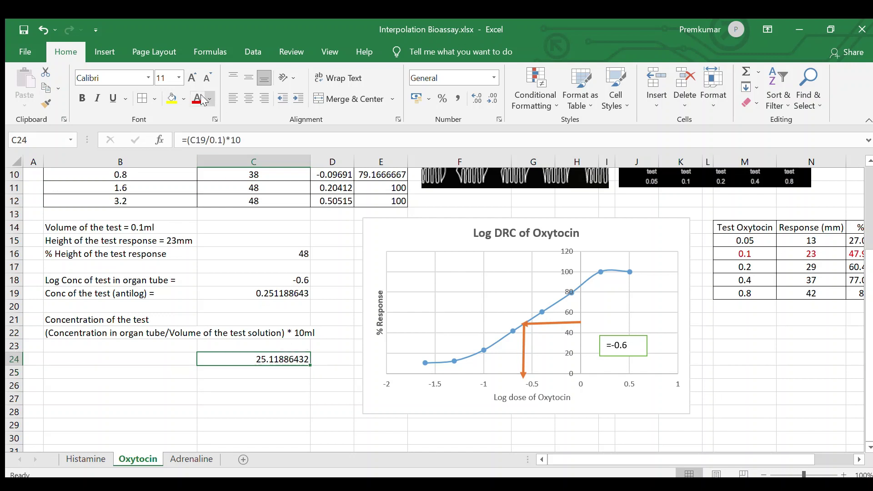
click(172, 98)
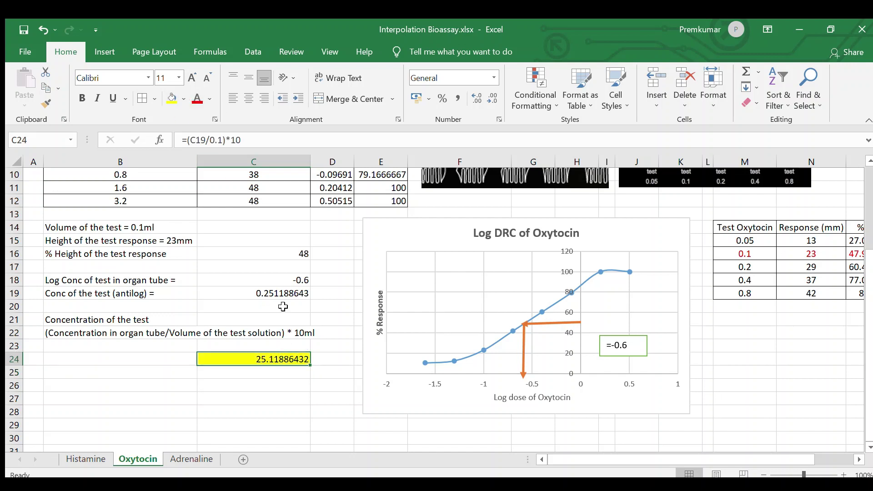
click(290, 382)
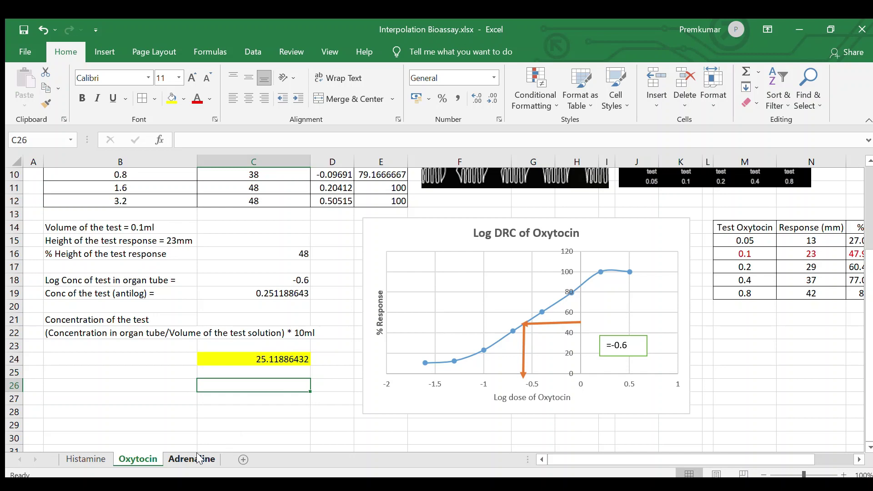
scroll(291, 400, up, 3)
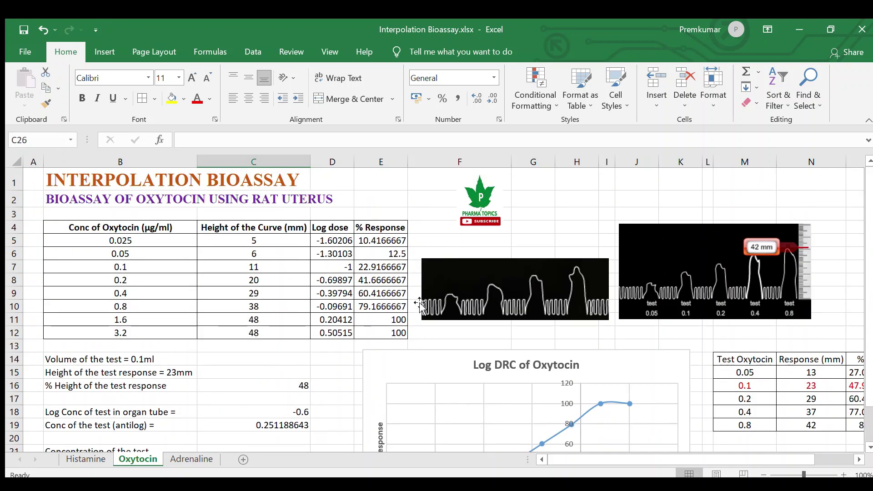
scroll(631, 332, down, 2)
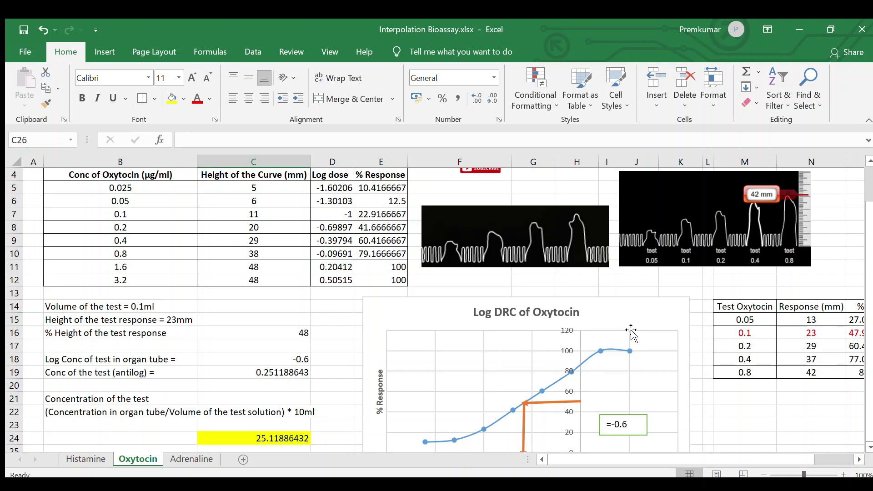
scroll(631, 331, down, 1)
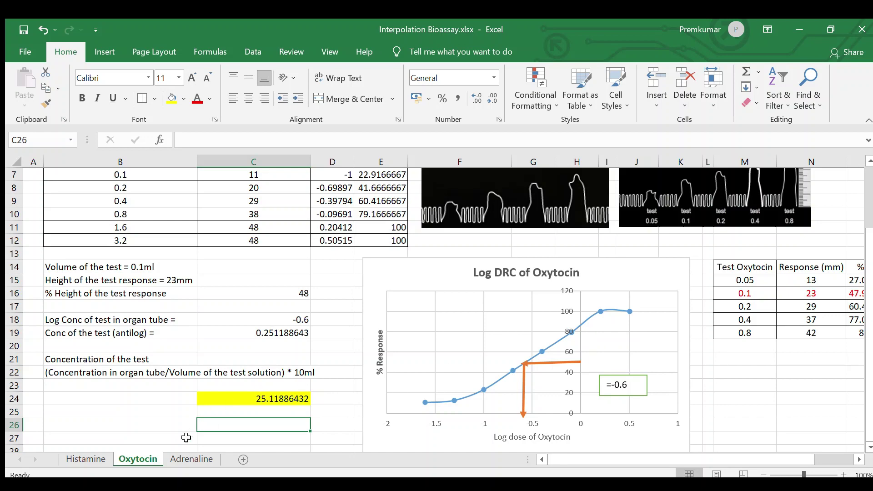
On the Adrenaline sheet, calculate the log doses in D5:D12 by entering =LOG(B5,10) in D5 and filling it down
click(189, 458)
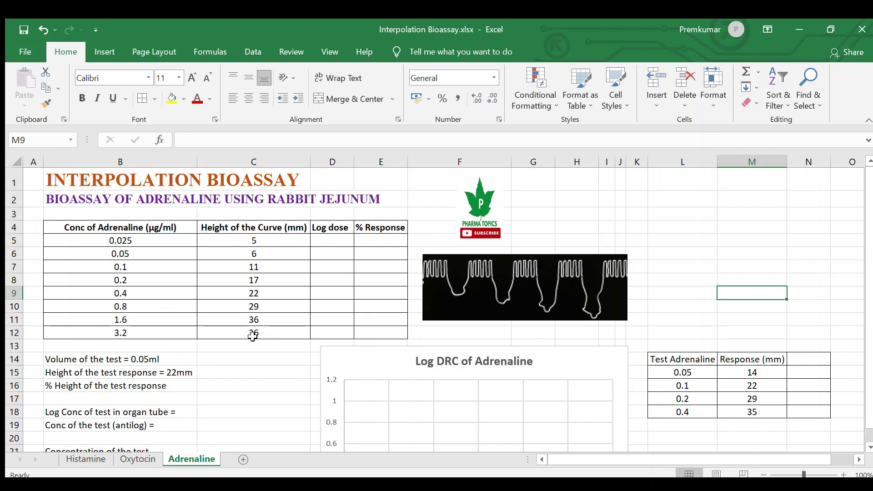
click(338, 239)
text(=log()
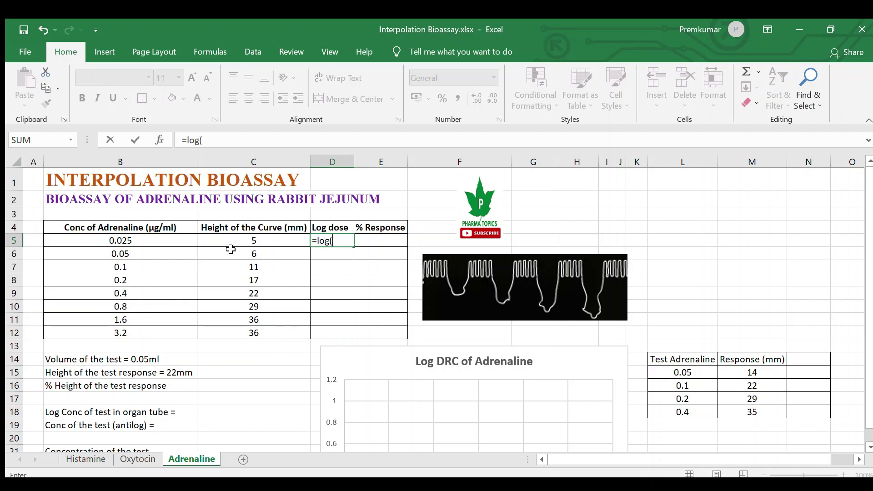
click(160, 239)
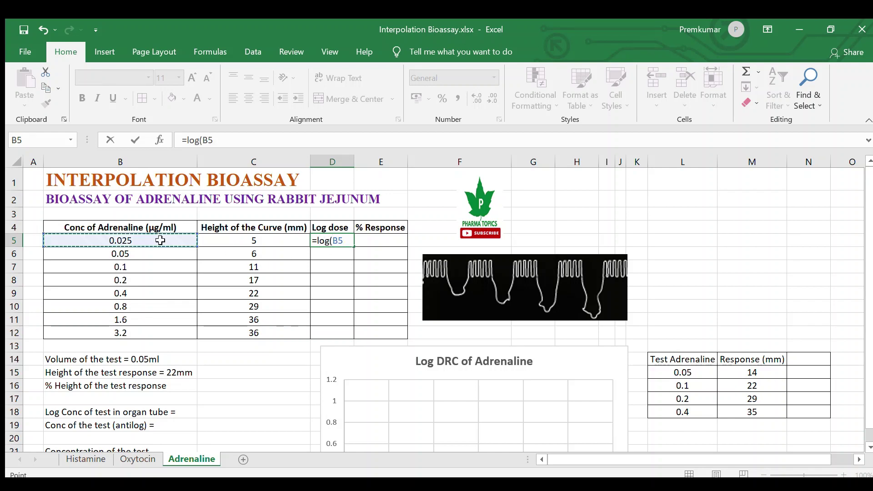
text(,10)
key(Return)
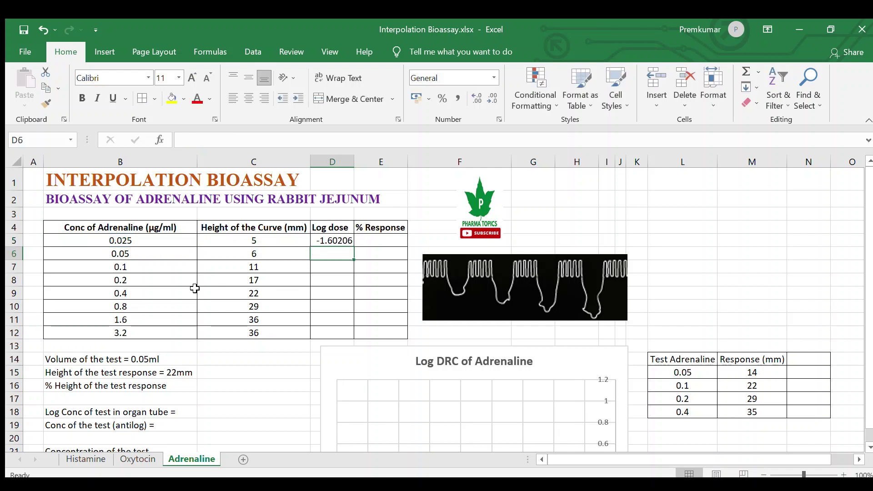
click(343, 240)
drag(353, 245, 354, 334)
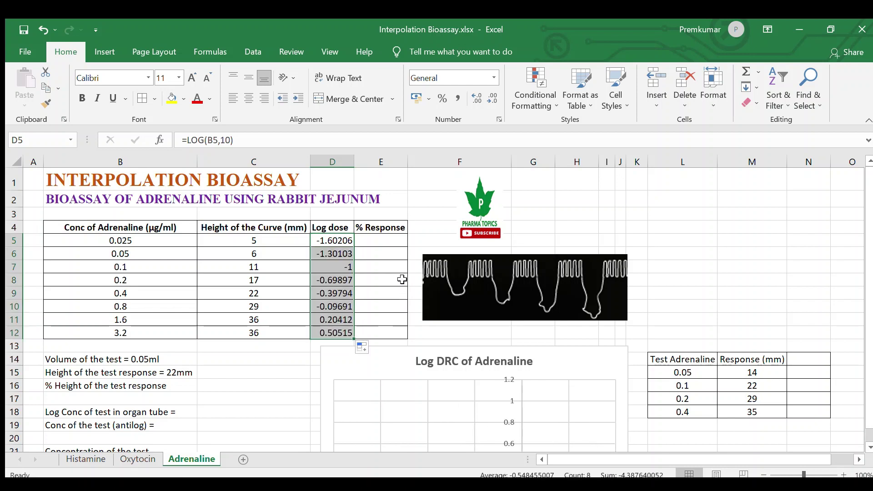
Calculate the % responses for adrenaline in E5:E12 by entering =(C5/36)*100 in E5 and filling it down
click(389, 241)
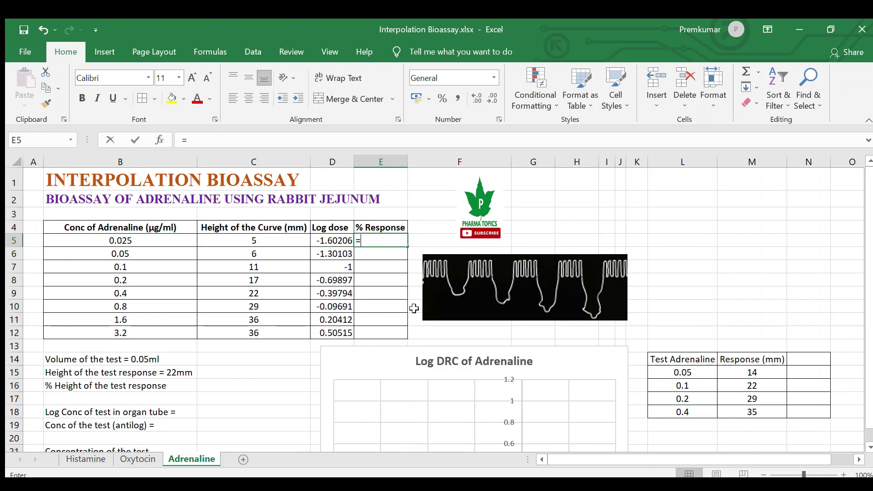
text(=)
click(282, 241)
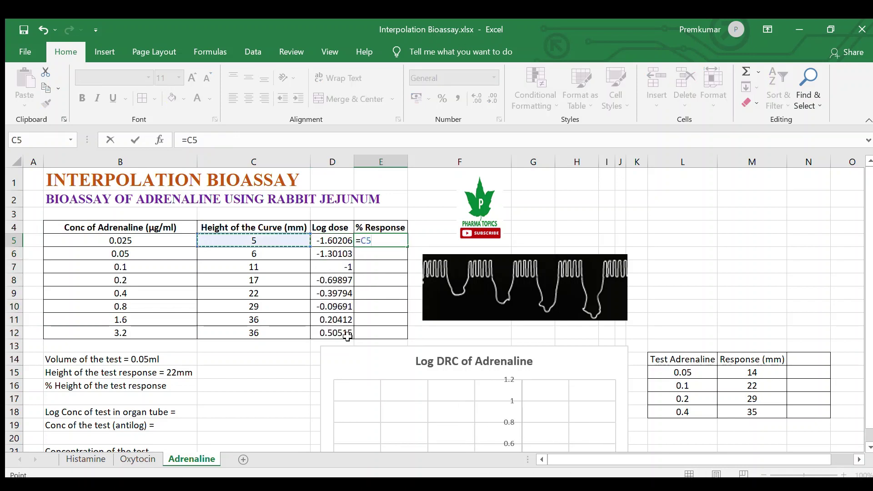
text(/36)
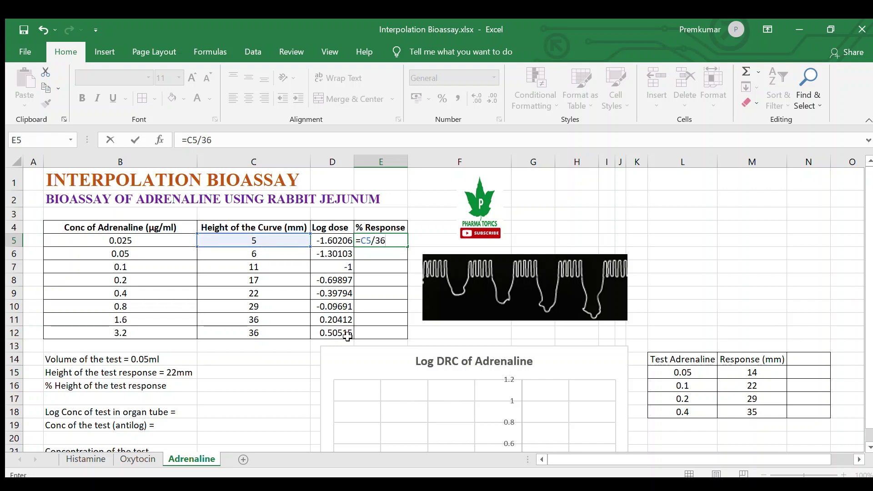
click(190, 140)
text(()
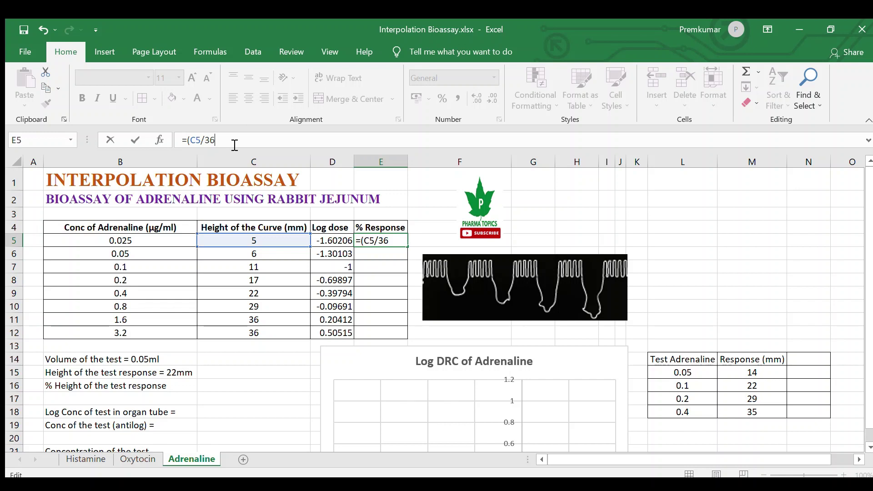
text()*100)
key(Return)
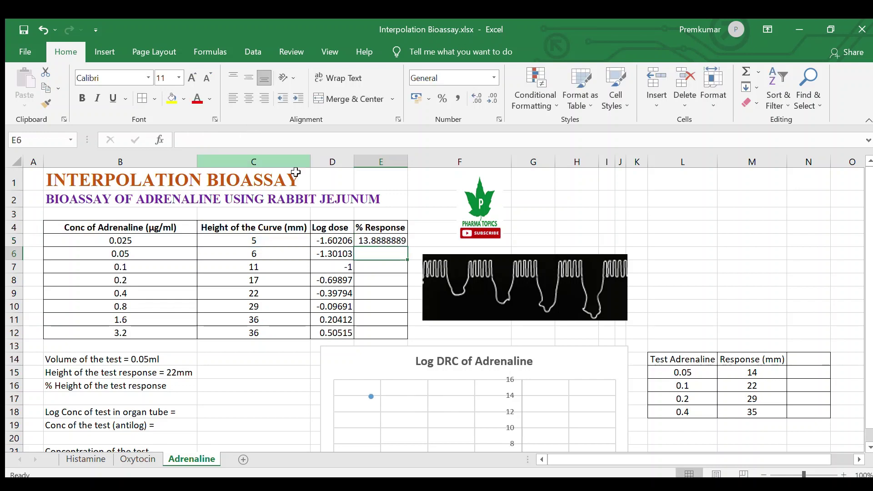
click(381, 241)
drag(408, 247, 408, 340)
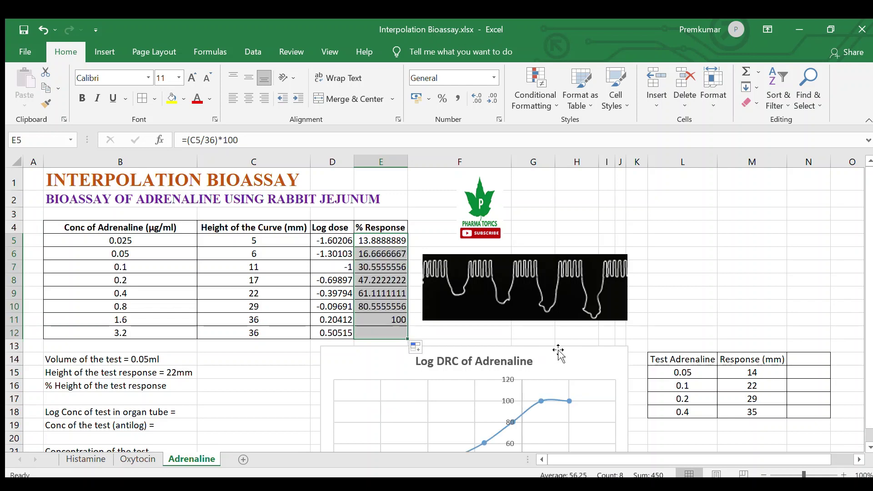
Add the column header %Res in N14 of the Test Adrenaline table
click(807, 371)
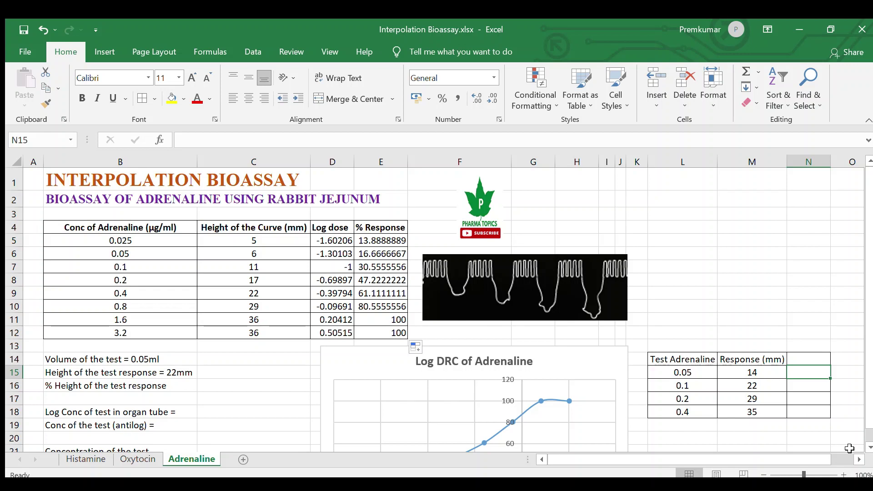
text(=)
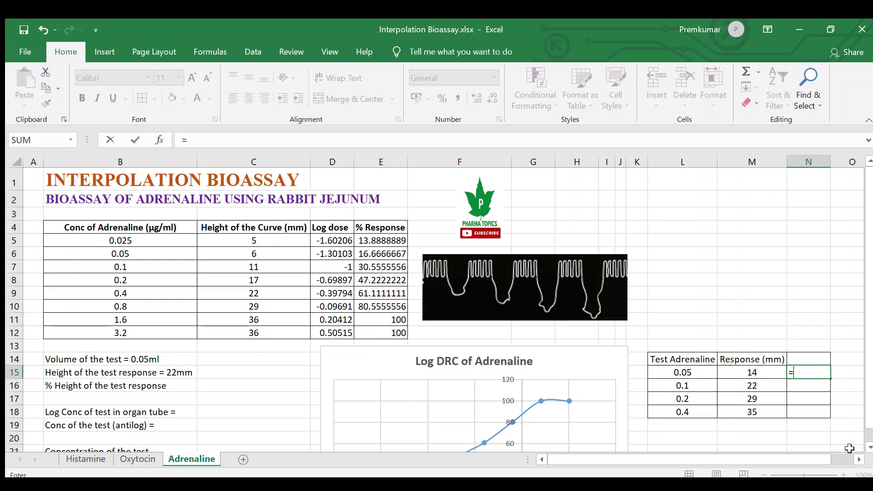
key(BackSpace)
key(Up)
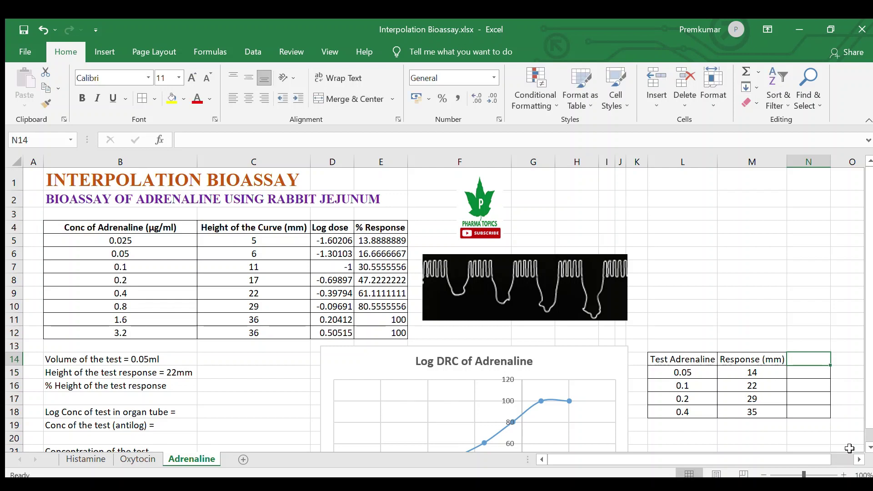
text(%Res)
key(Return)
Calculate the test % responses in N15:N18 by entering =(M15/36)*100 in N15 and filling it down
text(=)
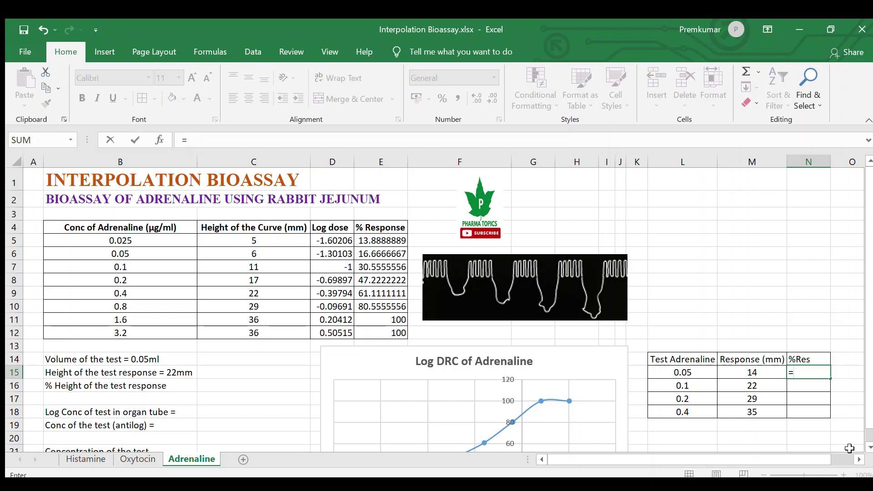
click(766, 372)
text(/)
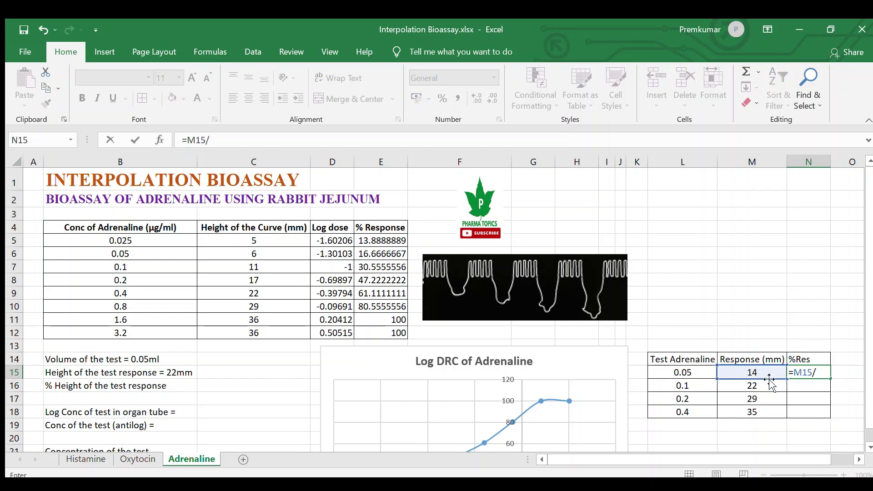
text(36)
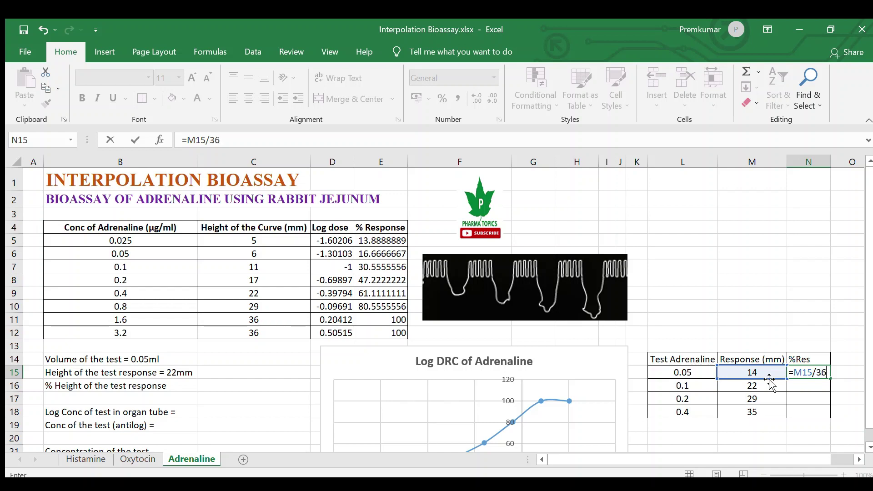
click(187, 140)
text((M15/36)
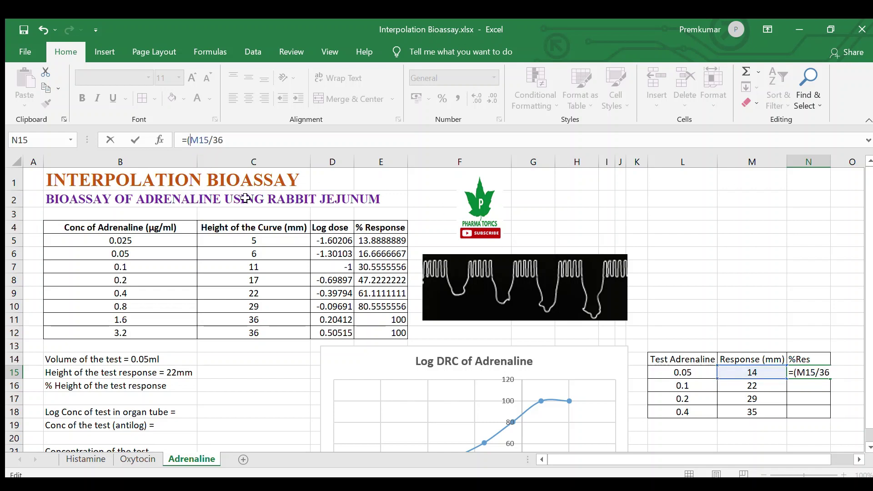
text()*100)
key(Return)
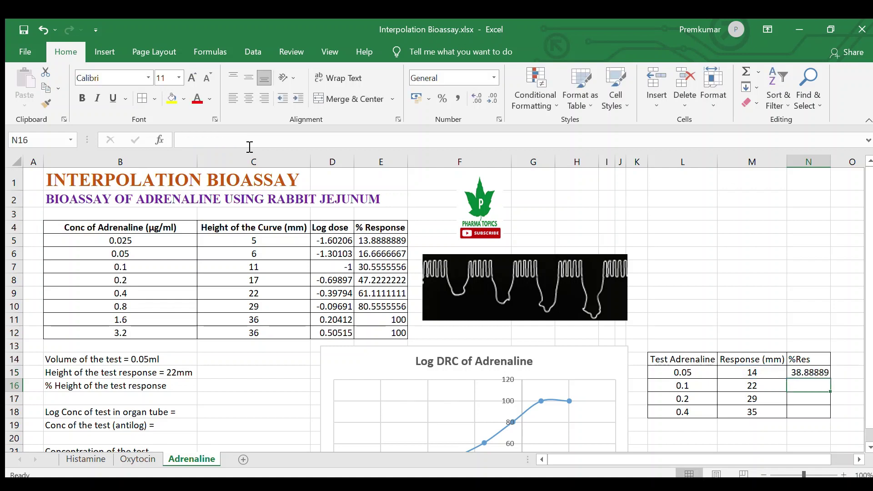
click(815, 372)
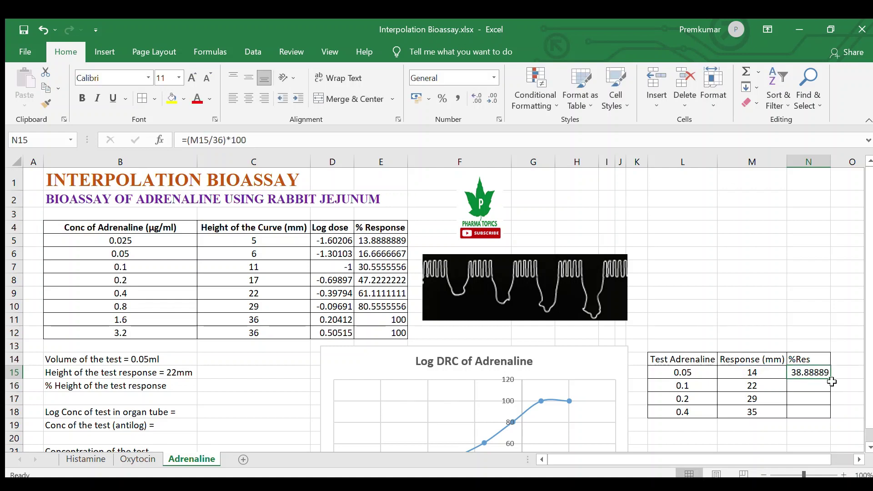
drag(833, 381, 833, 417)
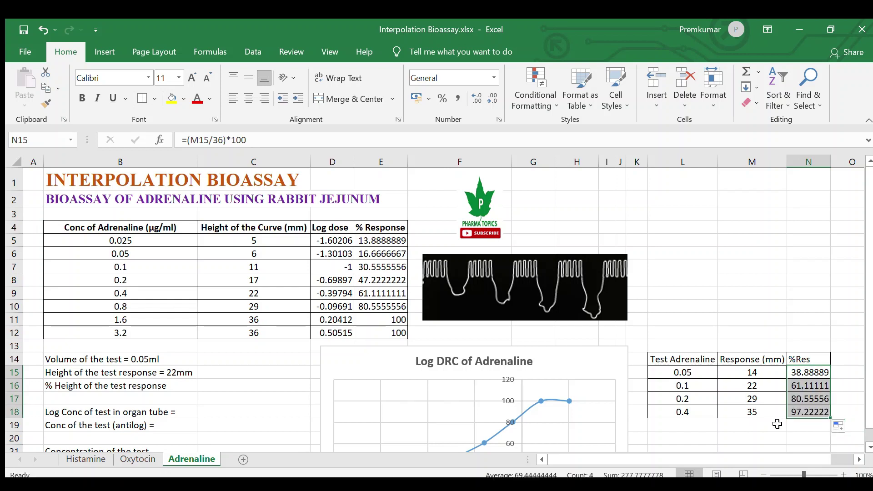
click(722, 426)
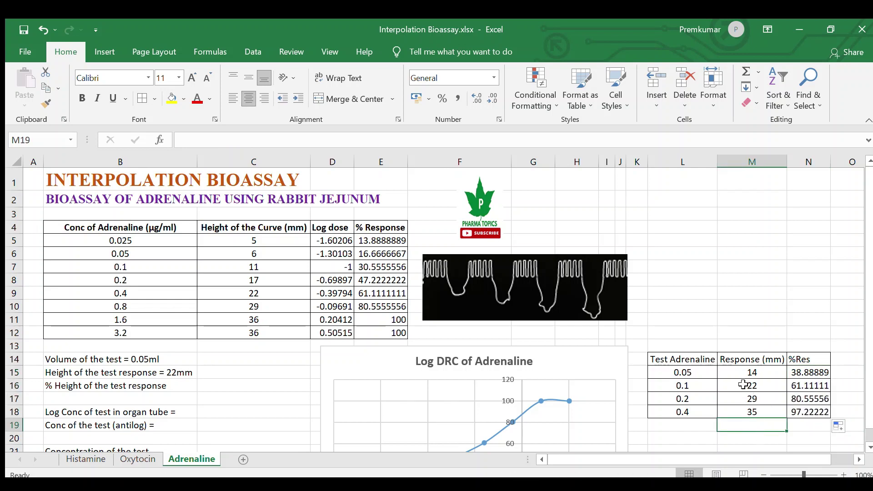
Apply the red font colour to the first data row, L15:N15, of the Test Adrenaline table
drag(702, 371, 815, 373)
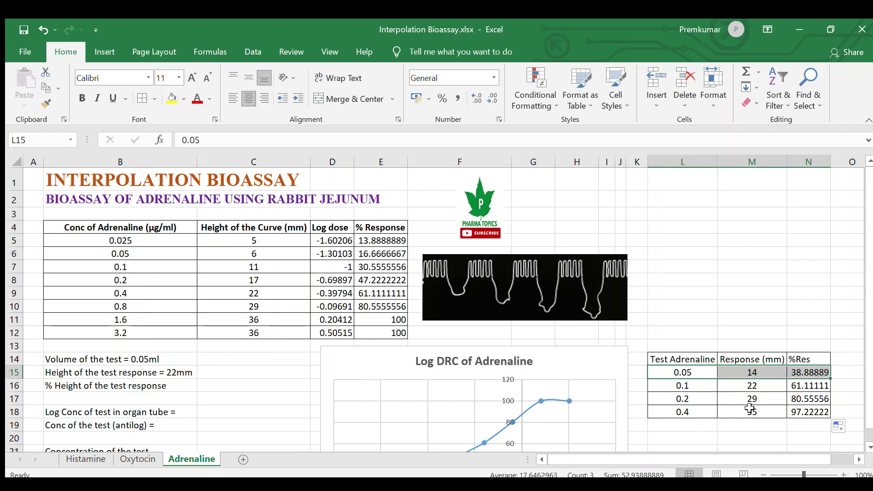
click(198, 99)
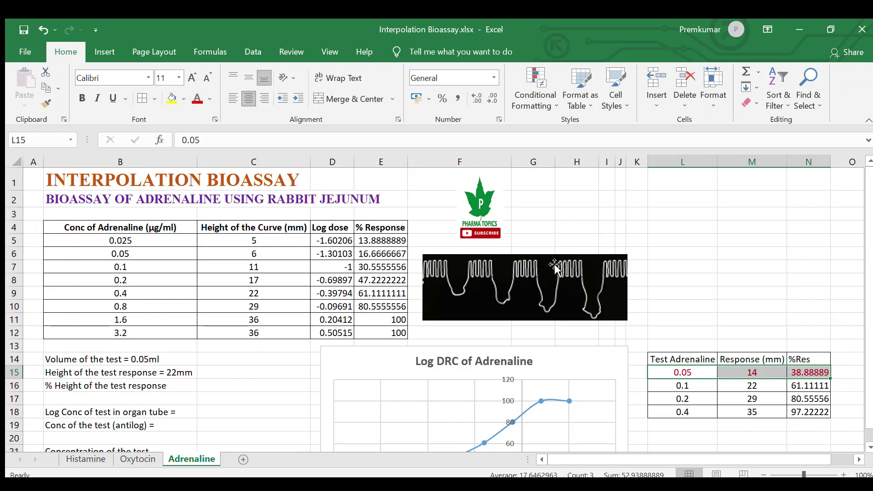
click(700, 321)
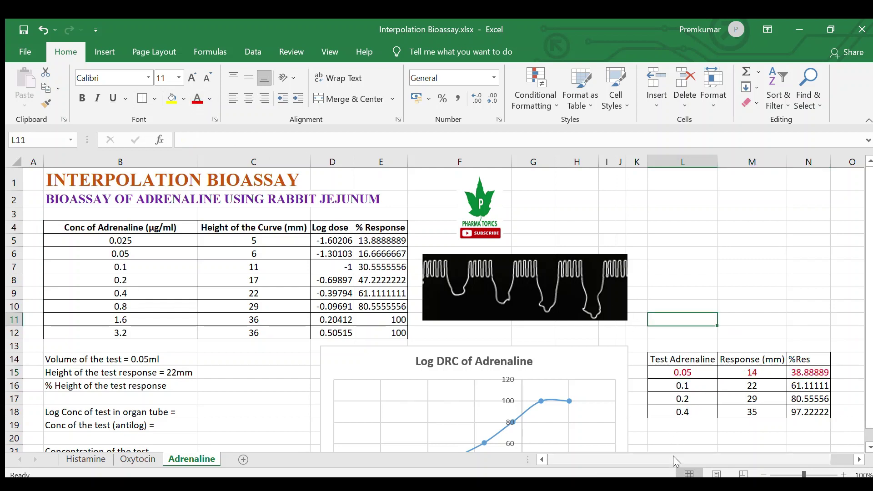
Complete the label box on the Log DRC of Adrenaline chart so that it reads =-0.8
scroll(629, 364, down, 2)
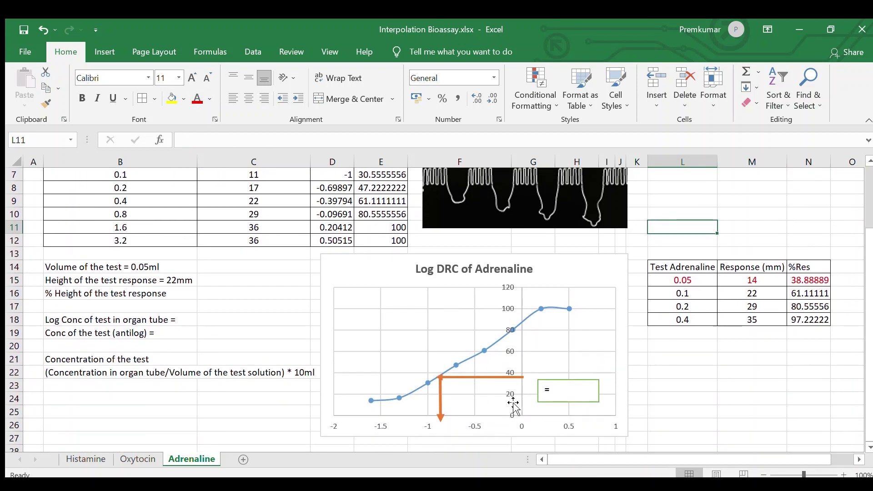
click(559, 391)
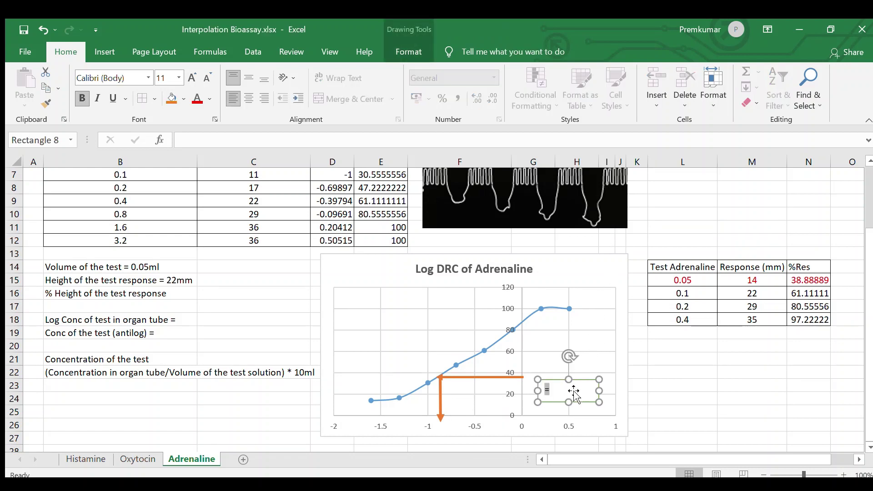
click(550, 391)
text(-0.8)
click(684, 384)
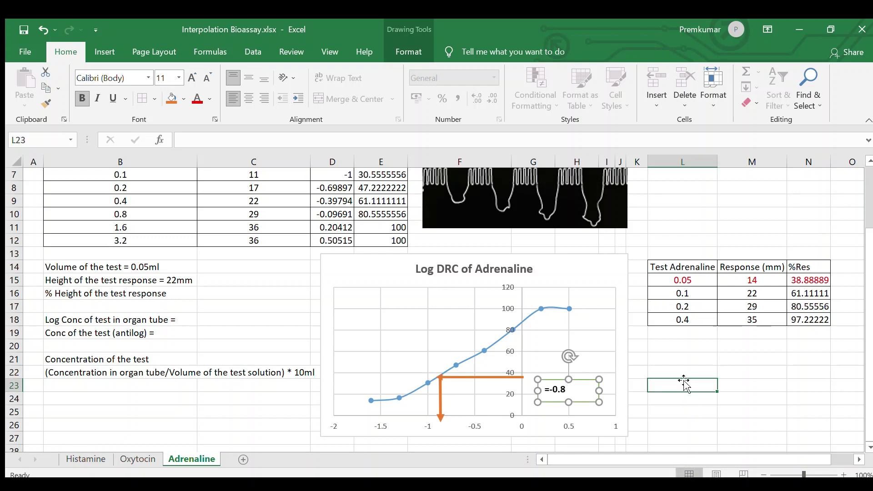
Enter 39 as the % height of the test response in C16 and -0.8 as the log concentration in C18
click(230, 266)
click(256, 295)
text(39)
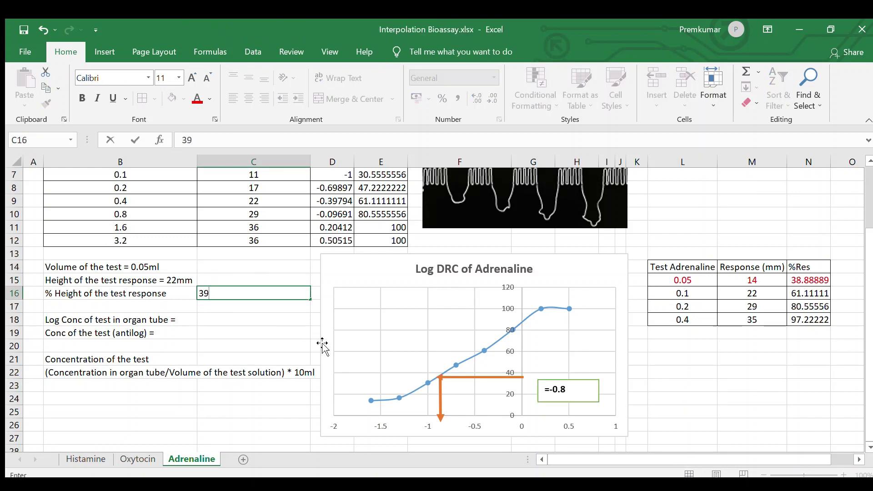
click(255, 321)
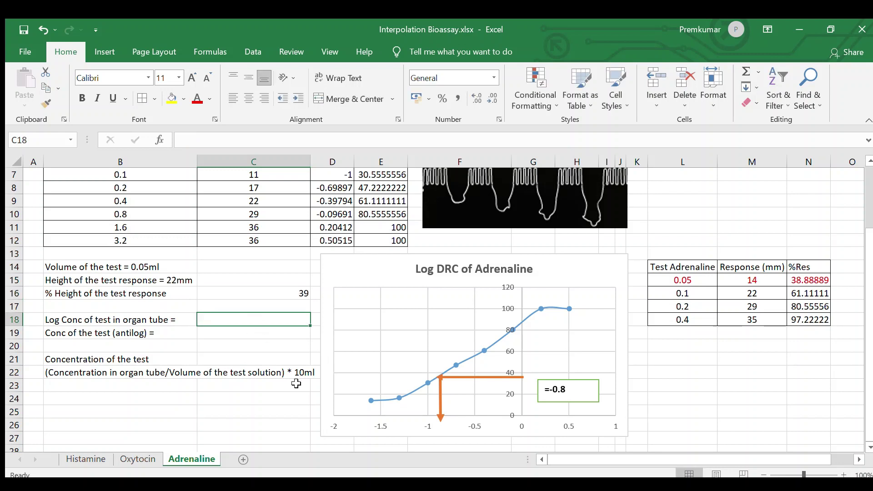
text(-0.8)
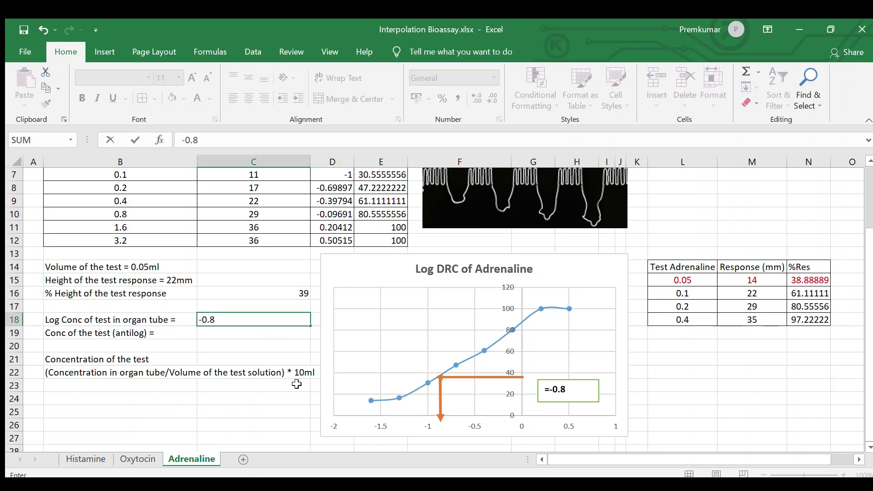
Calculate the antilog concentration of the test in C19 with the formula =10^C18
click(293, 336)
text(=)
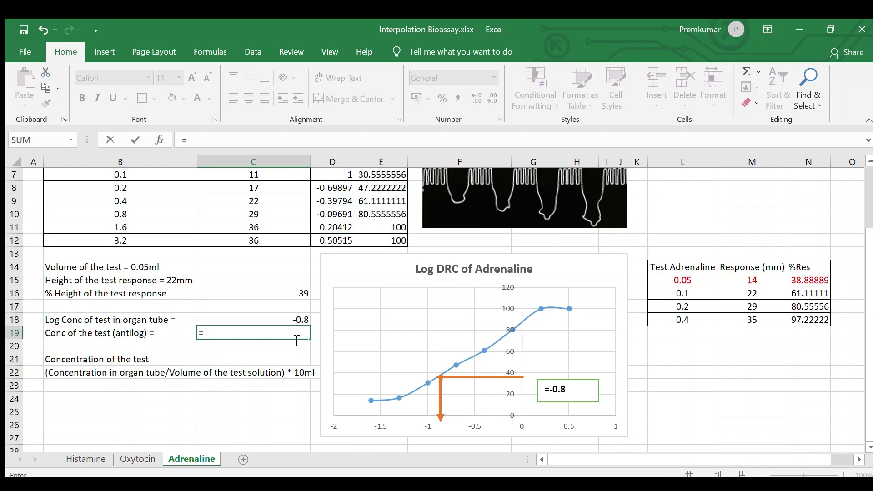
text(10^)
click(300, 321)
key(Return)
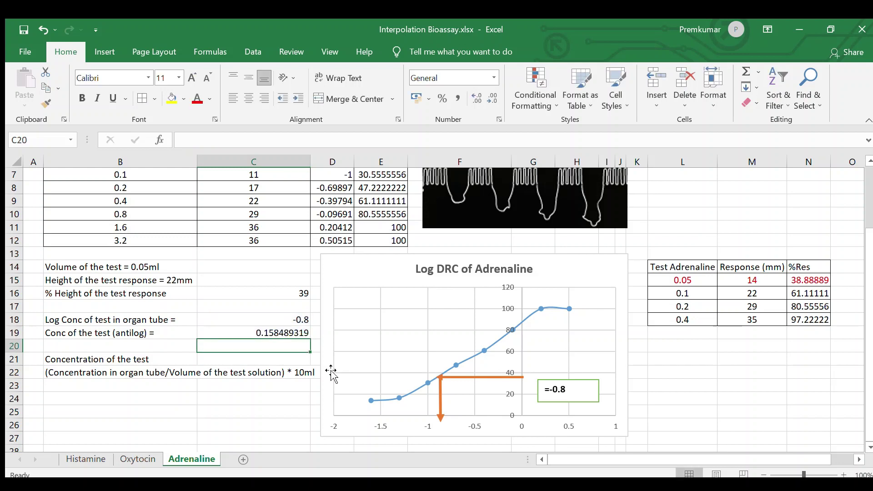
Calculate the concentration of the test adrenaline in C24 with the formula =(C19/0.05)*10
click(262, 398)
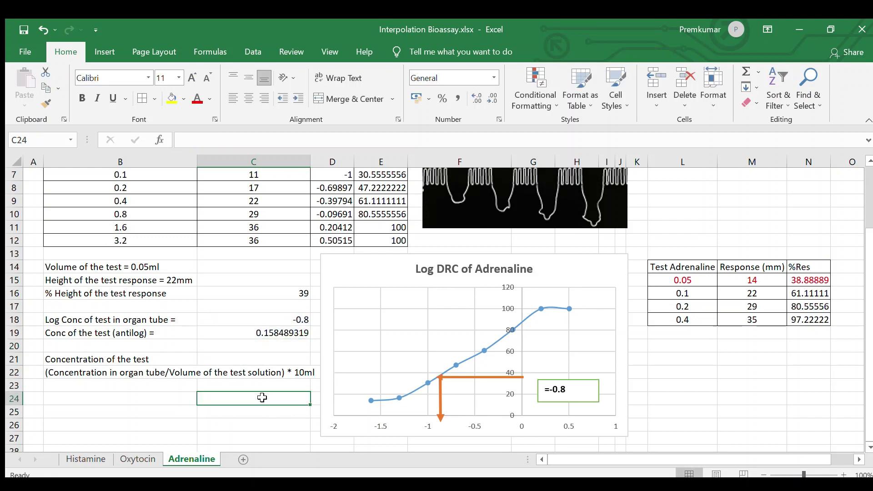
text(=)
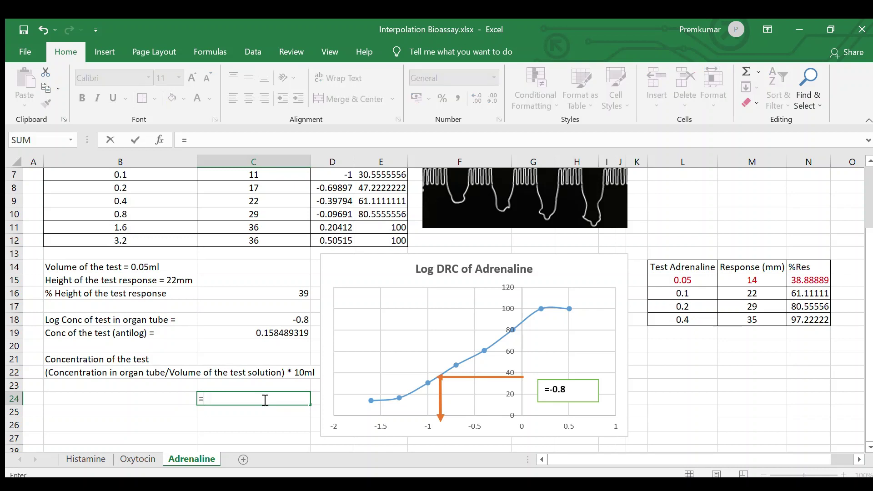
click(278, 334)
text(/)
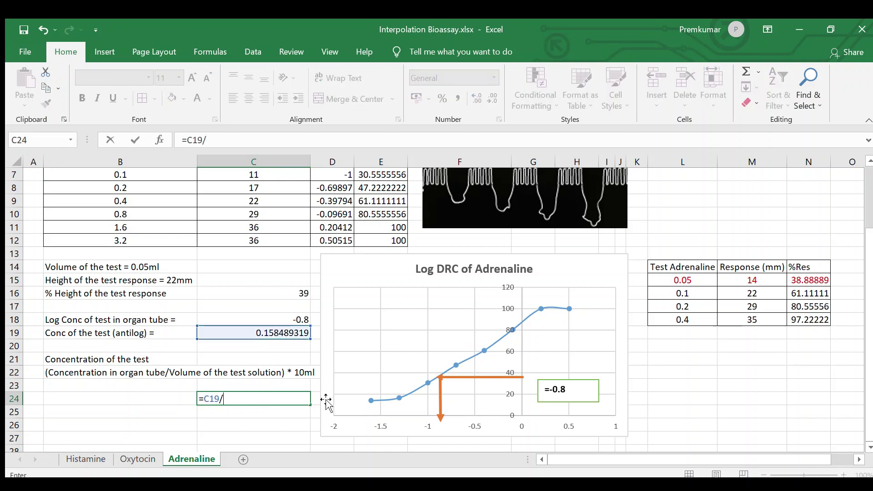
text(0.05)
click(186, 140)
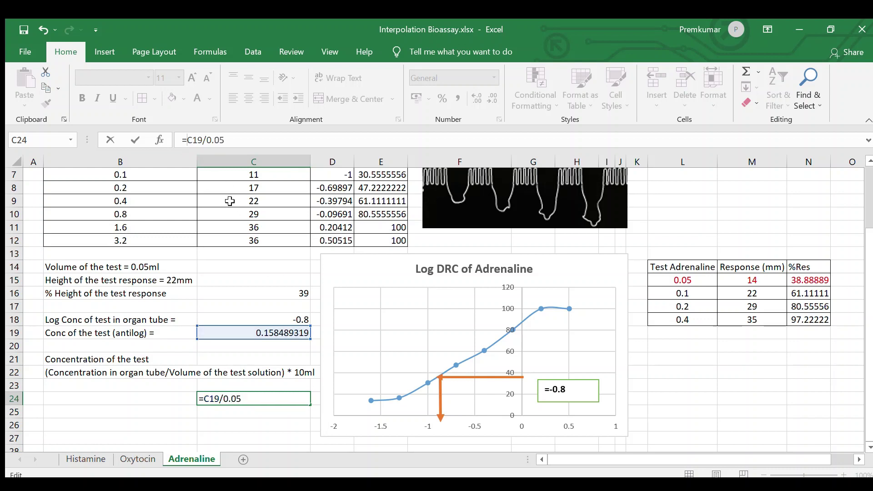
text(()
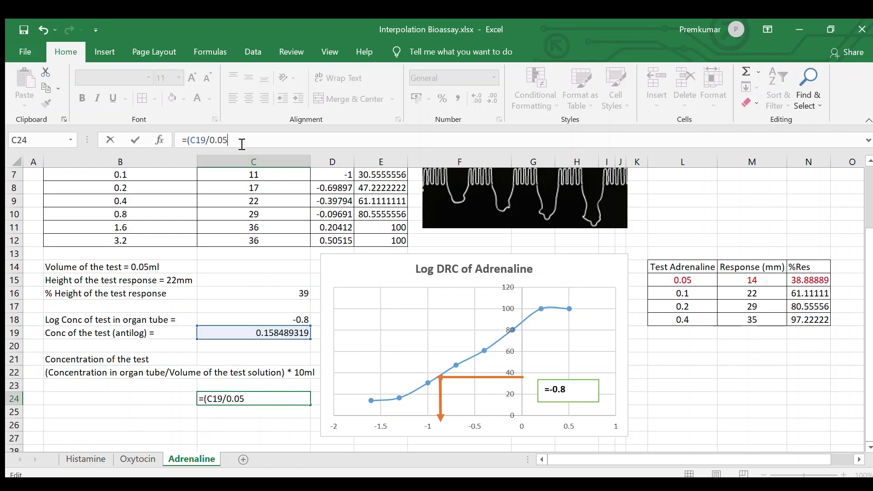
text()*10)
key(Return)
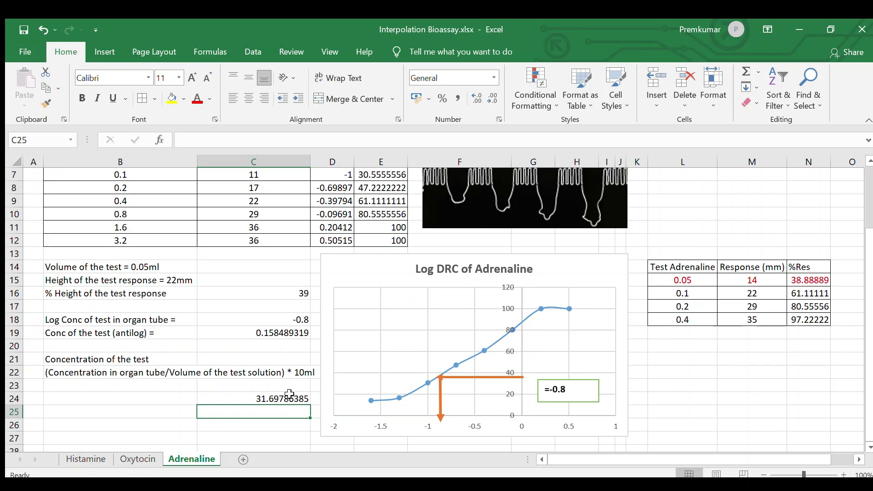
Highlight the calculated test concentration in C24 with a yellow fill and review the Adrenaline sheet
click(288, 398)
click(171, 99)
scroll(653, 346, up, 2)
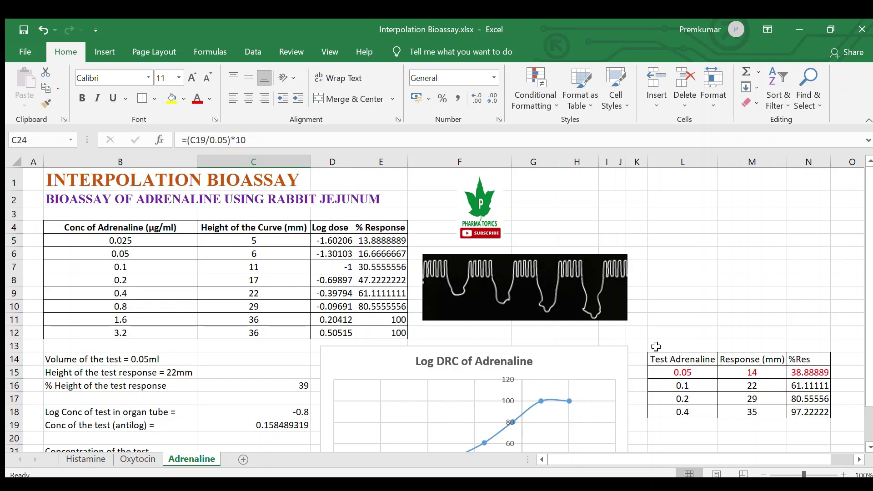
scroll(655, 346, down, 1)
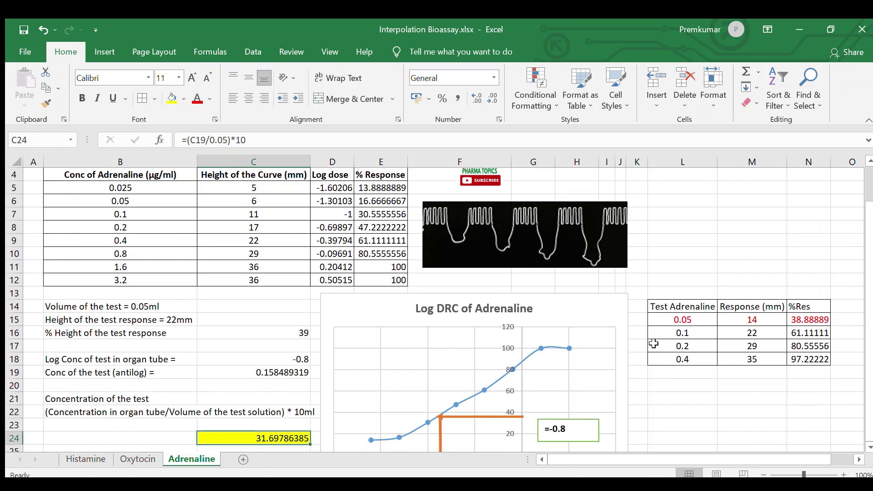
scroll(654, 344, down, 1)
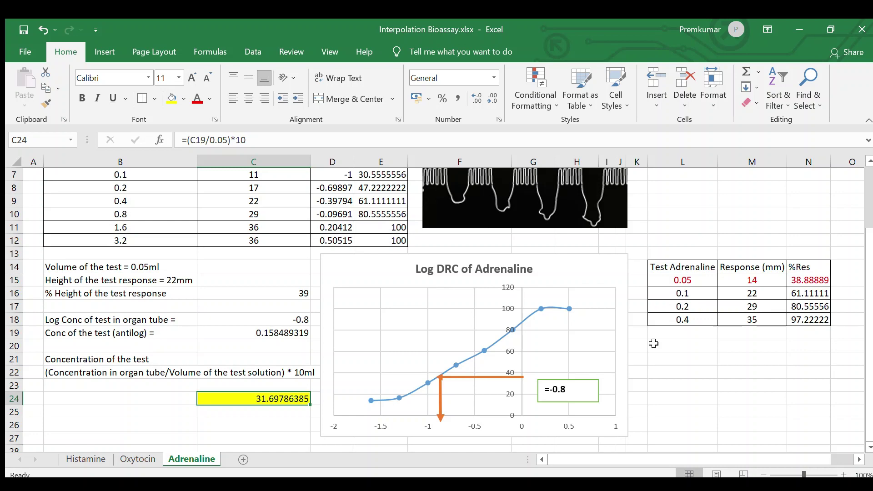
scroll(654, 343, up, 2)
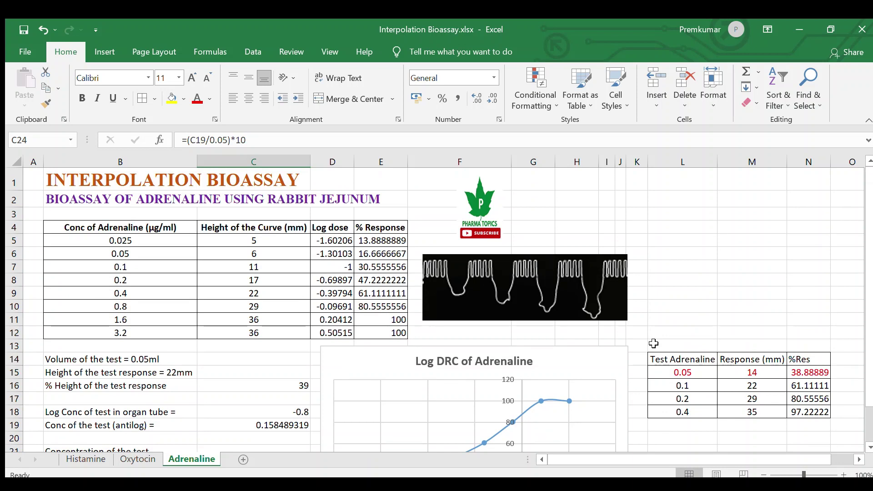